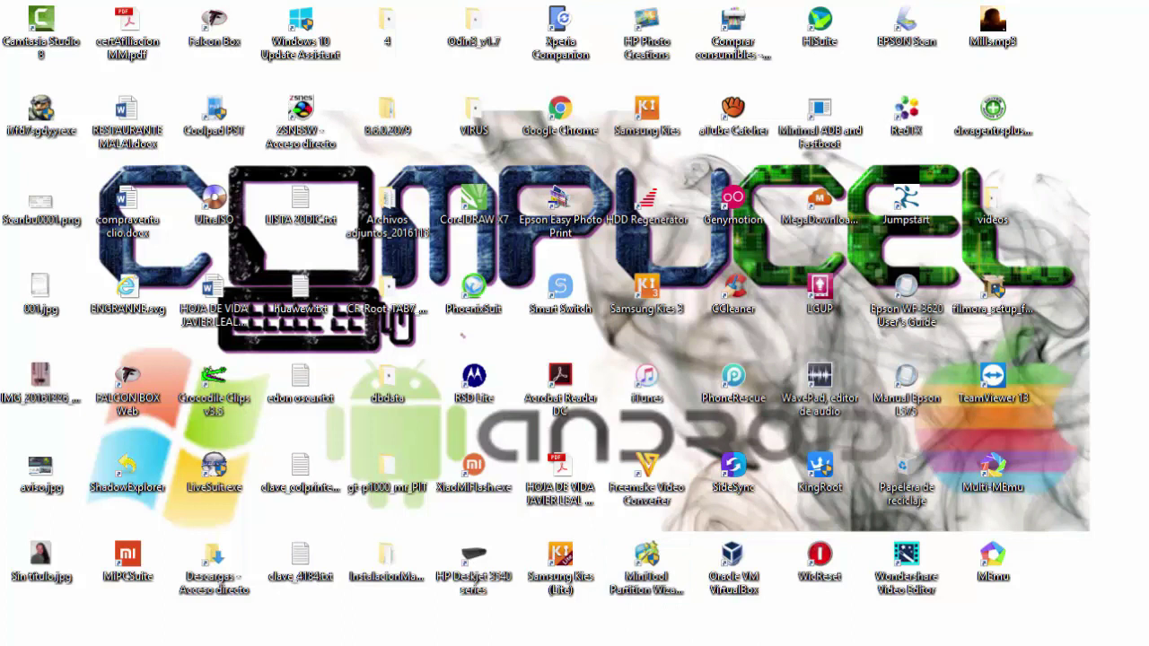
mouse_move(717, 645)
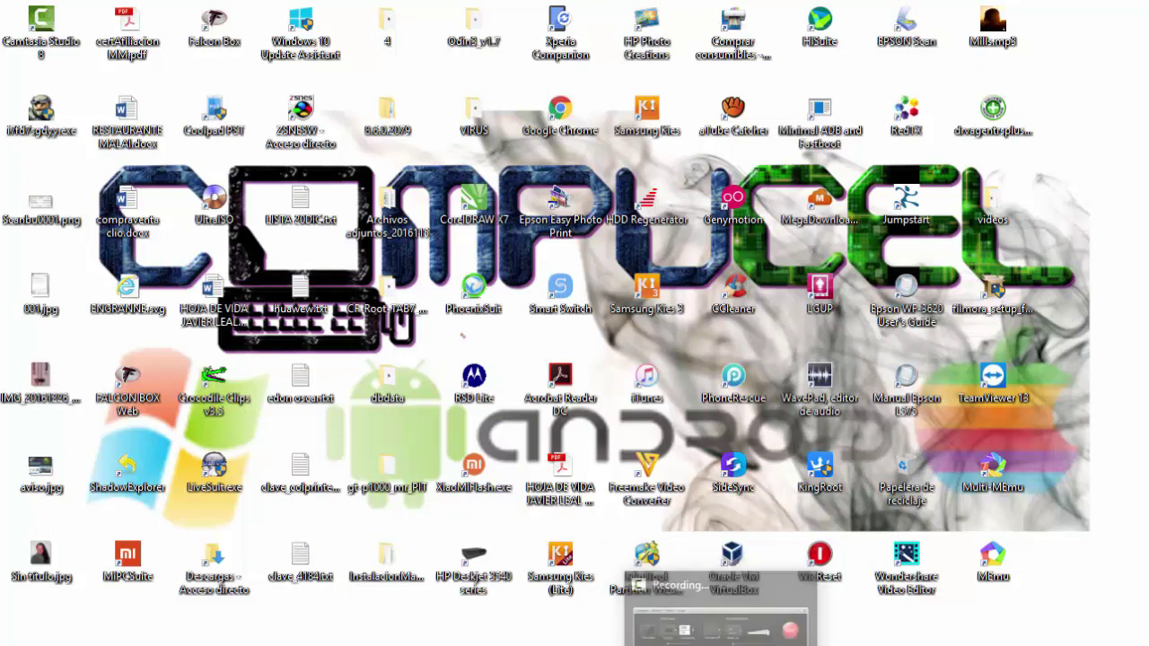
left_click(718, 644)
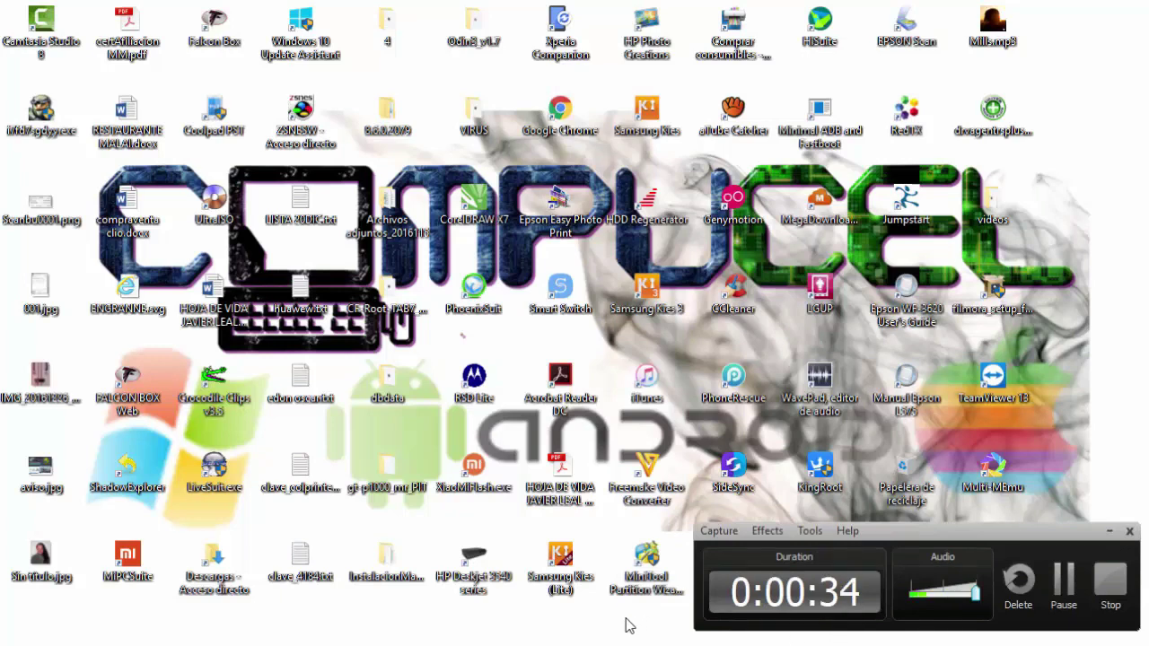
left_click(1110, 531)
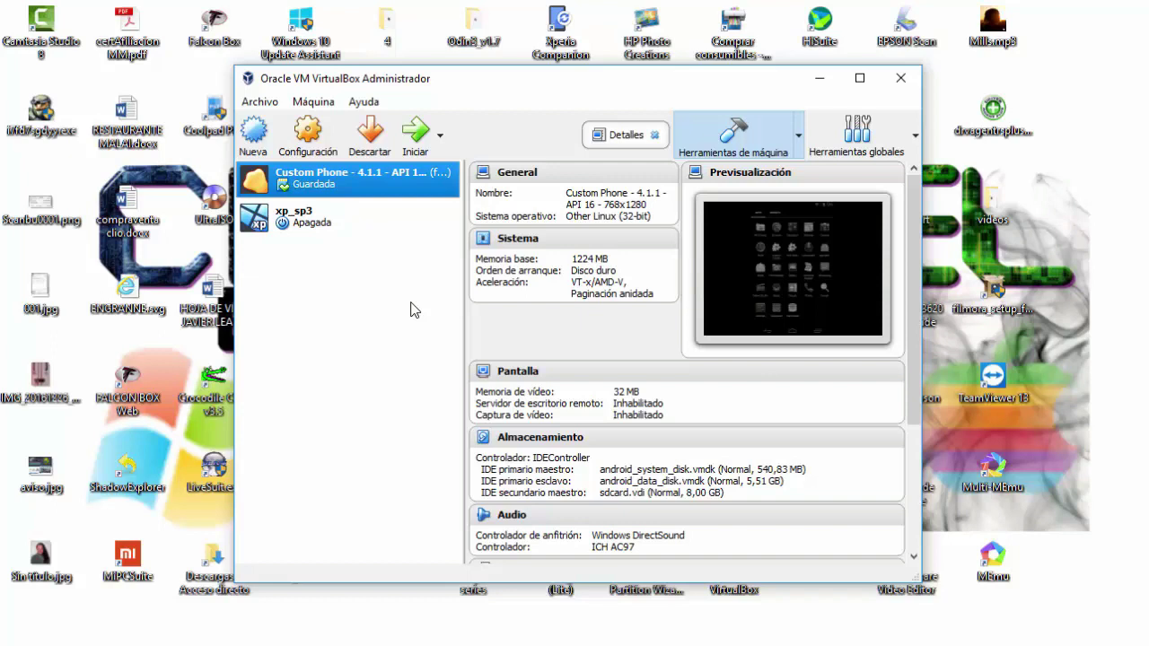
Start the xp_sp3 virtual machine with a normal start.
mouse_move(498, 80)
left_mouse_down()
mouse_move(613, 130)
mouse_move(738, 98)
mouse_move(765, 22)
mouse_move(693, 20)
mouse_move(500, 65)
left_mouse_up()
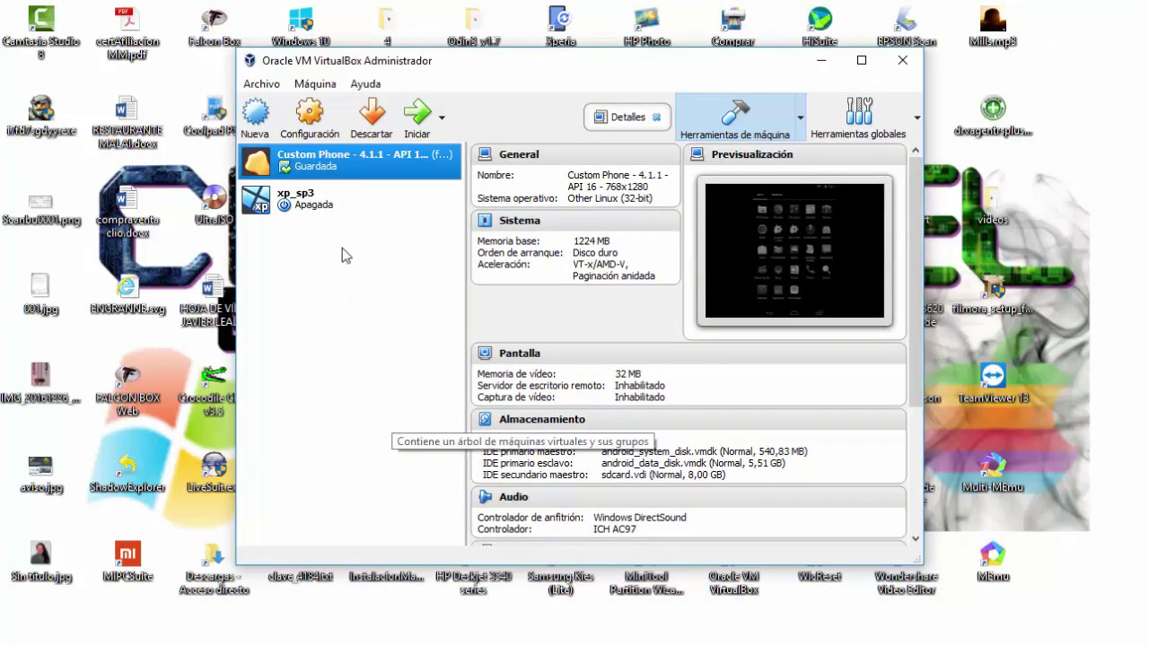
left_click(325, 213)
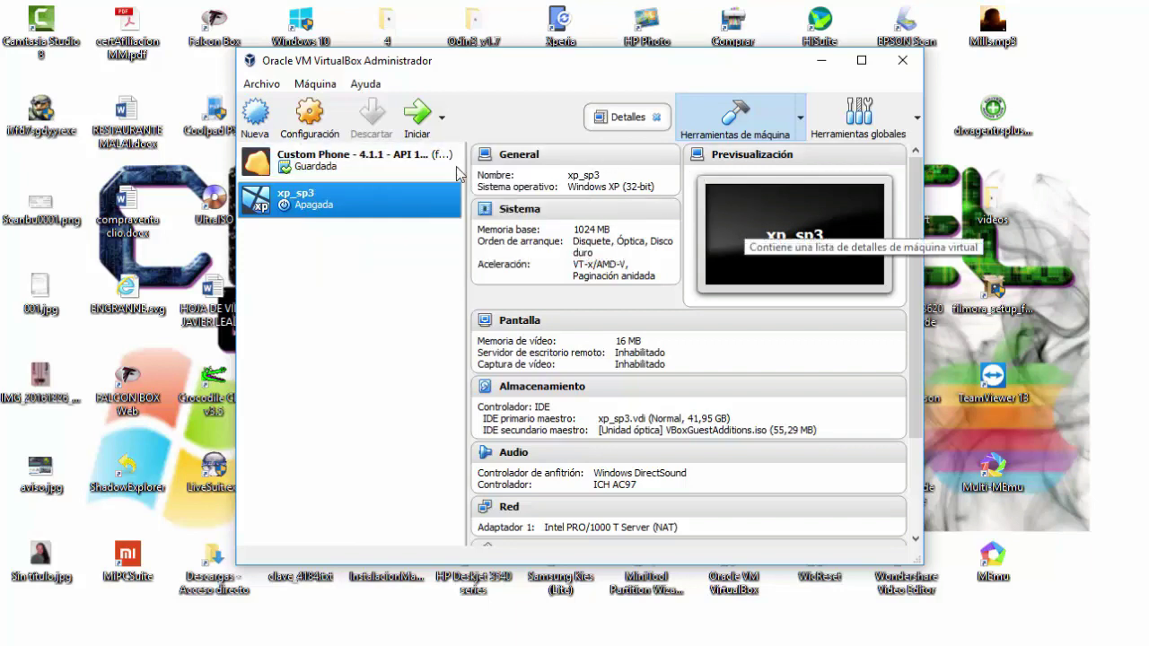
right_click(312, 210)
mouse_move(379, 312)
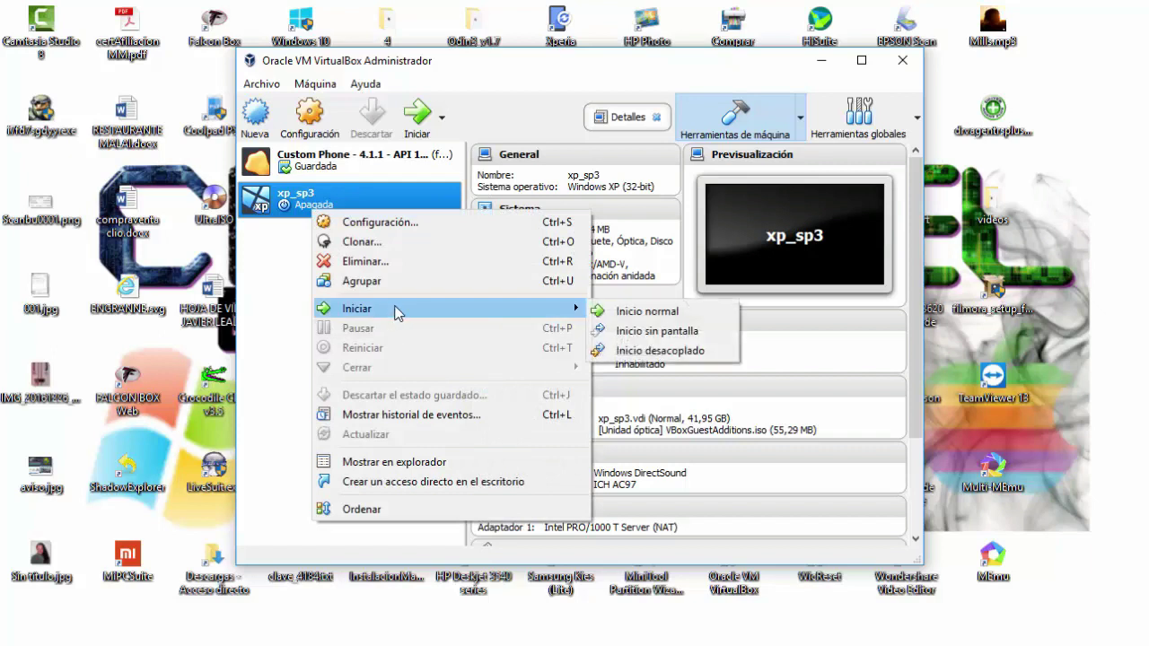
left_click(672, 308)
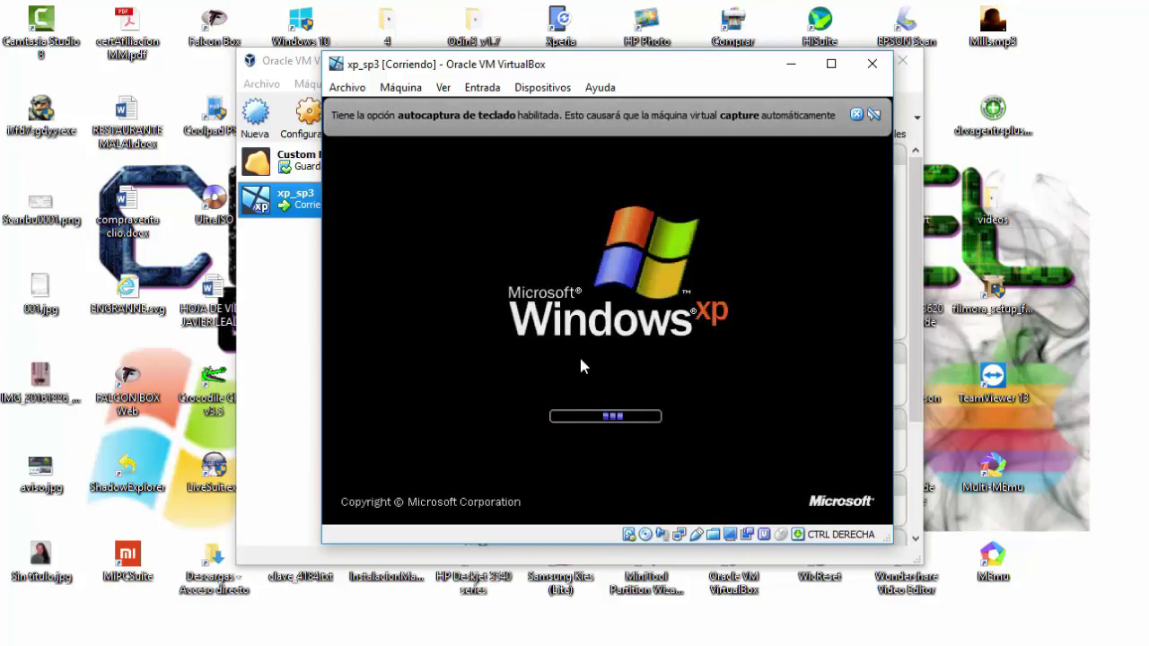
Dismiss the keyboard capture and mouse integration notices of the xp_sp3 machine and reposition its window beside the machine list.
left_click_drag(619, 63, 818, 40)
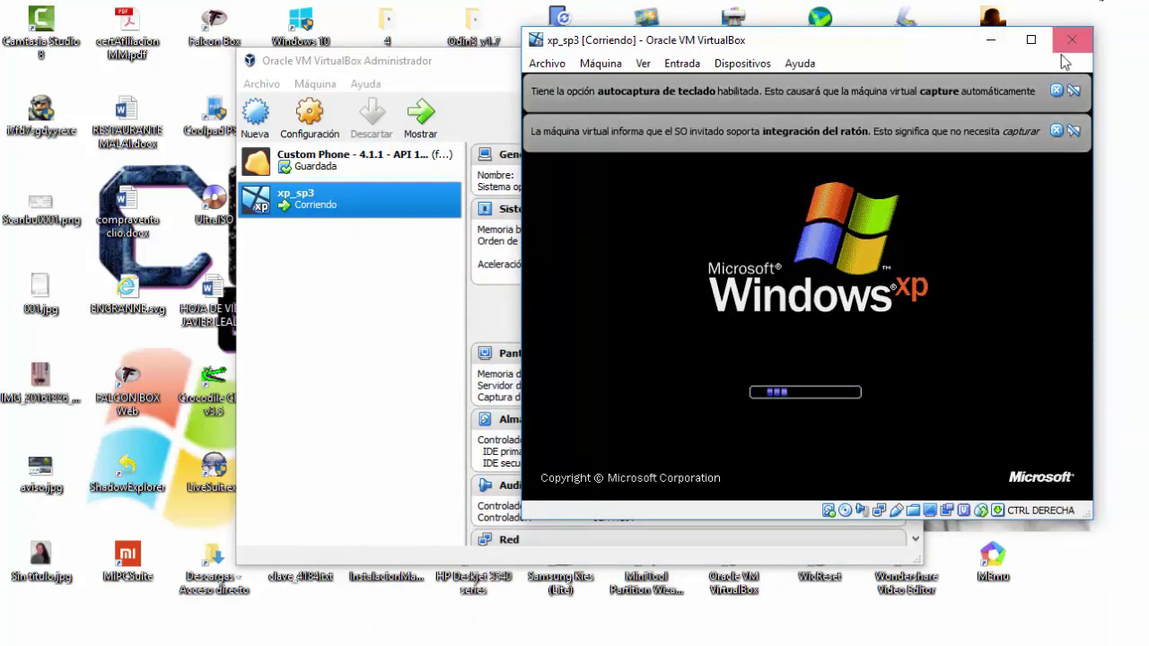
left_click(1056, 89)
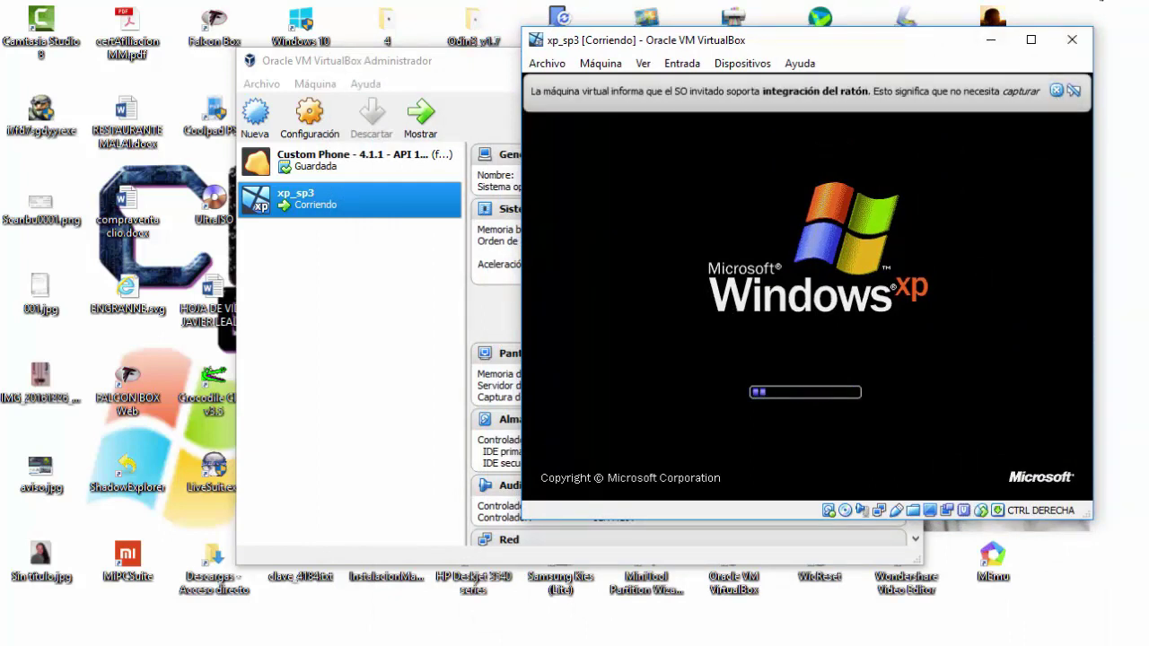
left_click(1056, 90)
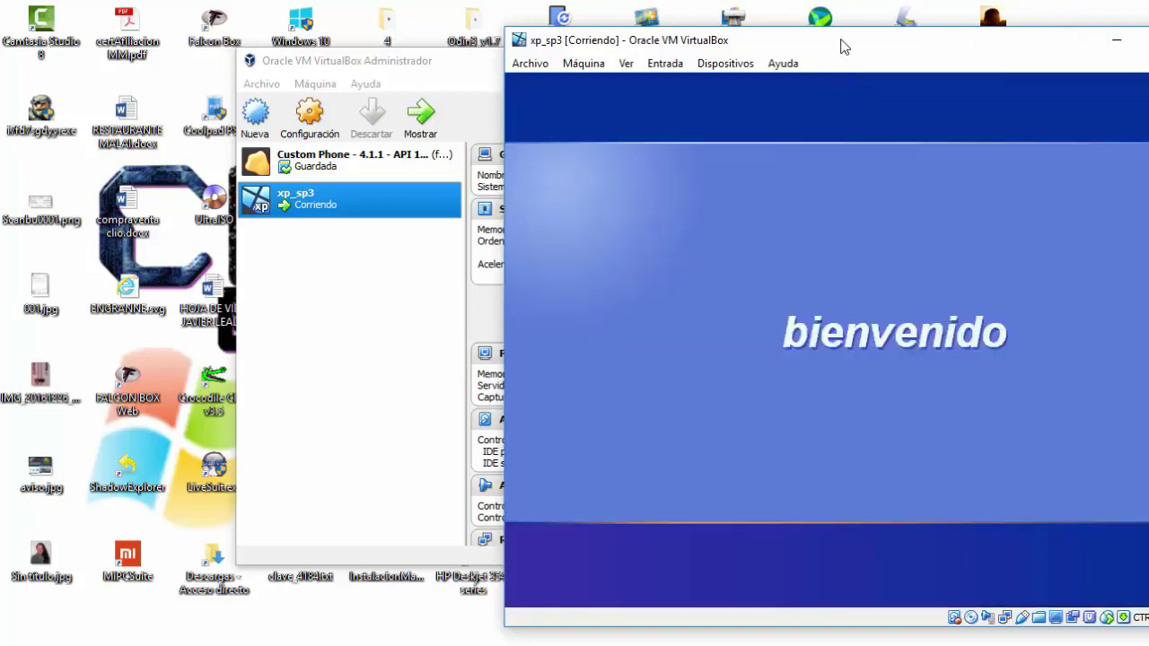
left_click_drag(840, 45, 778, 36)
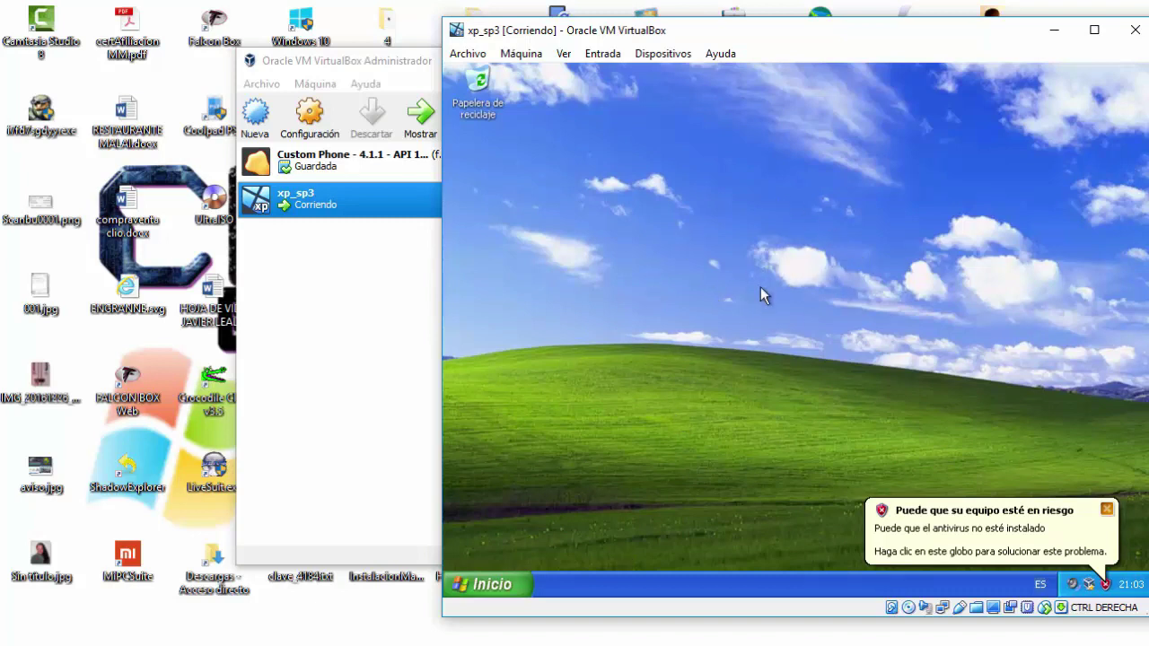
Look at the Start menu of the Windows XP guest and dismiss the antivirus risk notification.
right_click(501, 579)
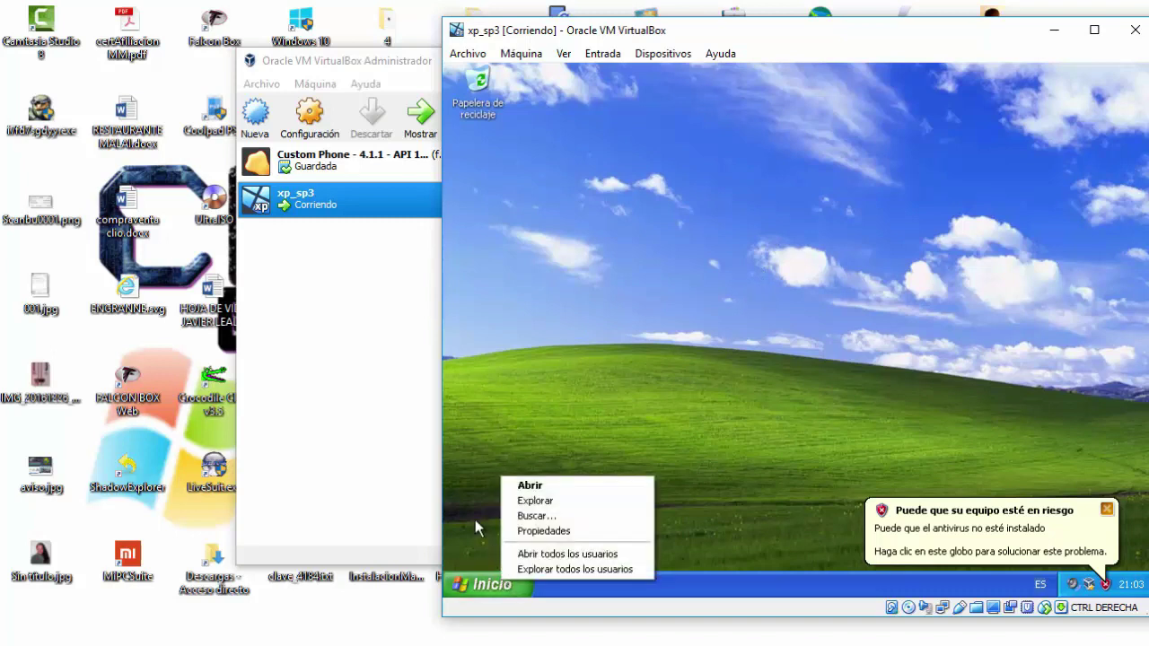
left_click(481, 583)
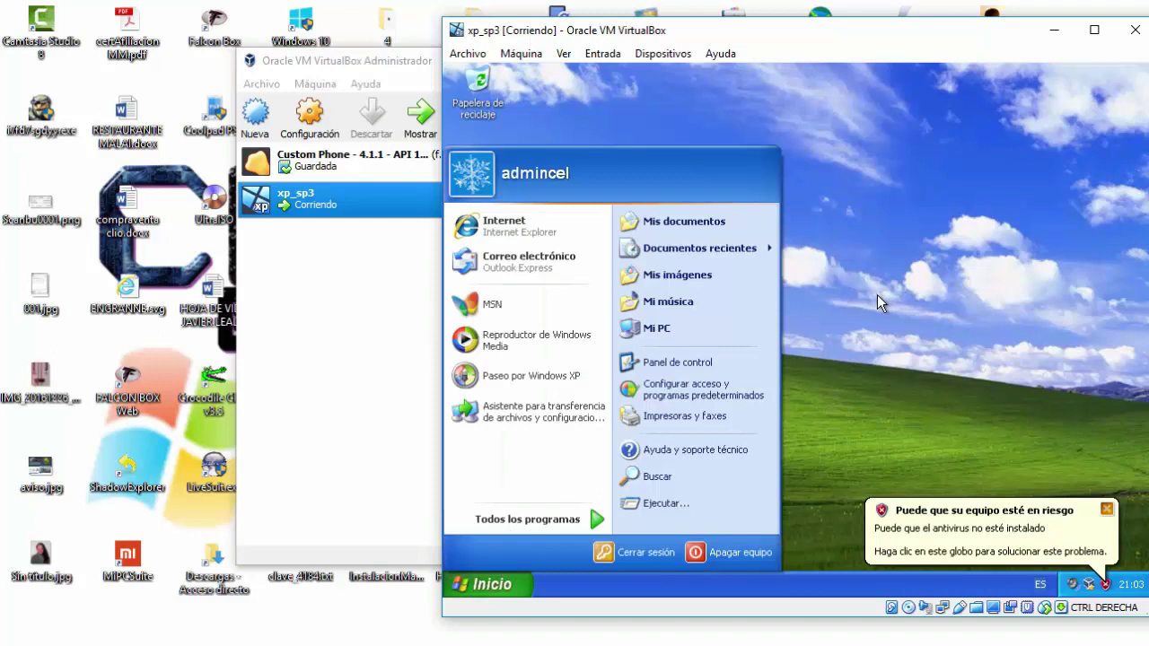
left_click(877, 294)
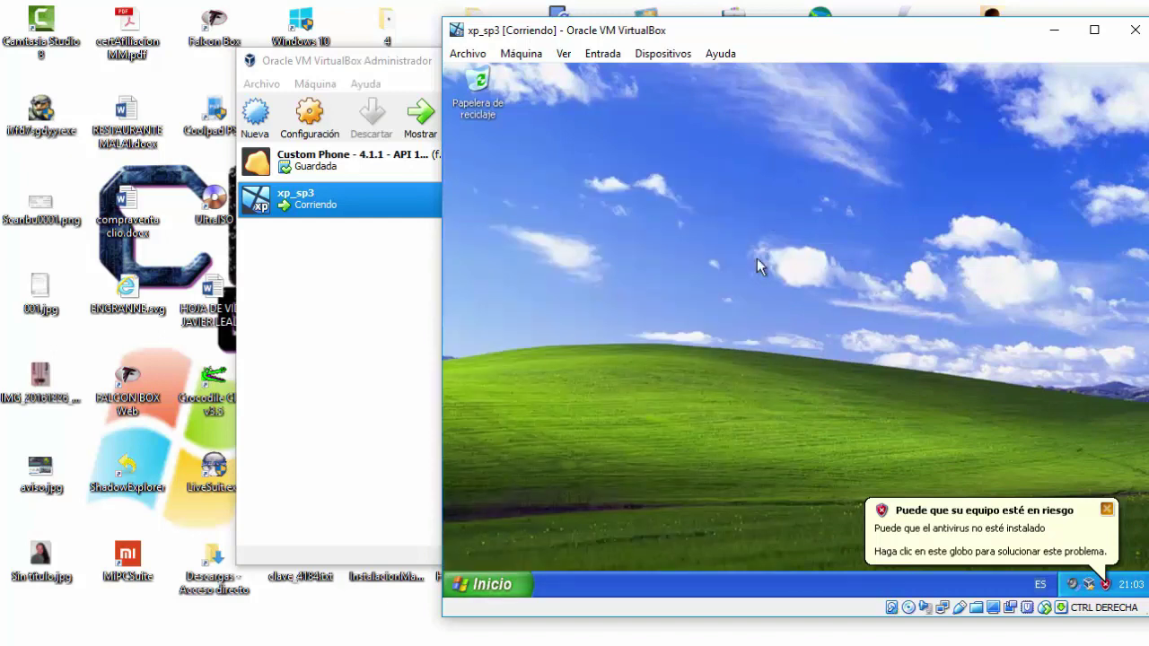
left_click(1107, 508)
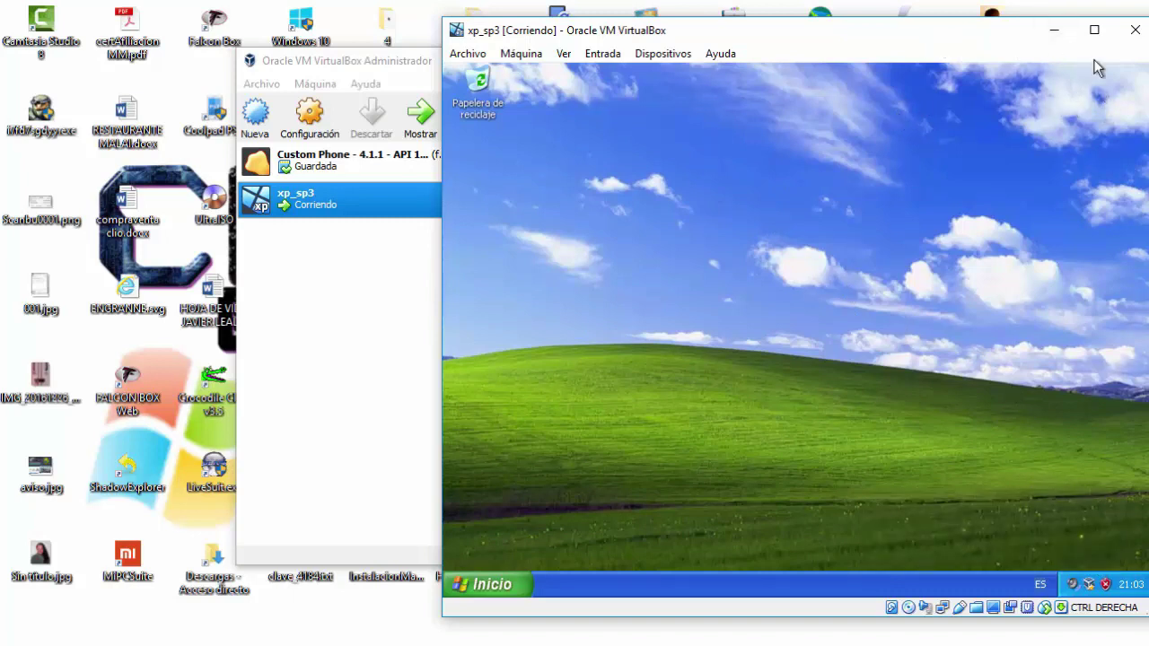
Shut down the Windows XP guest from within its own system.
left_click(492, 585)
left_click(705, 548)
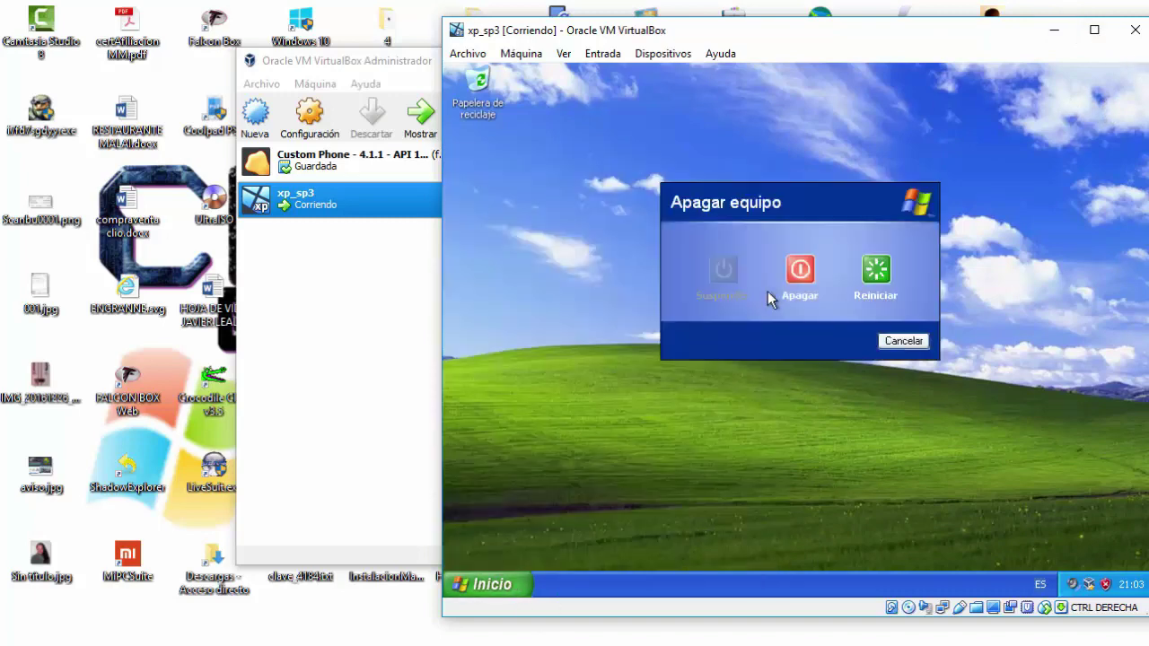
left_click(800, 266)
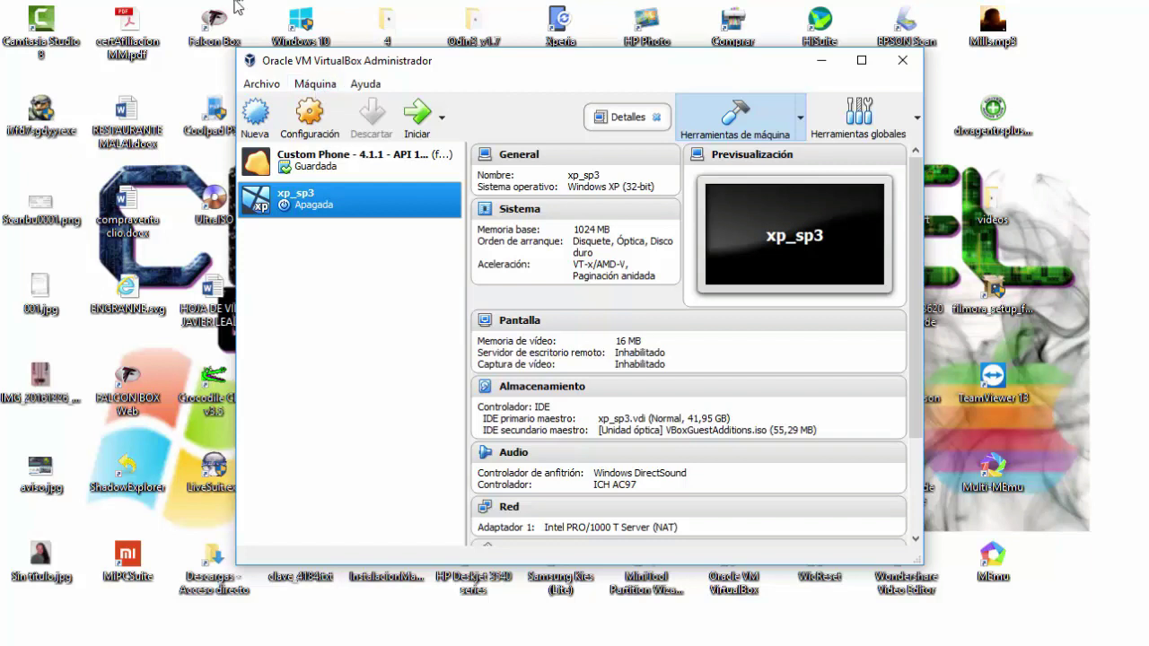
Check the default machine folder in the general VirtualBox preferences and close them.
left_click(307, 87)
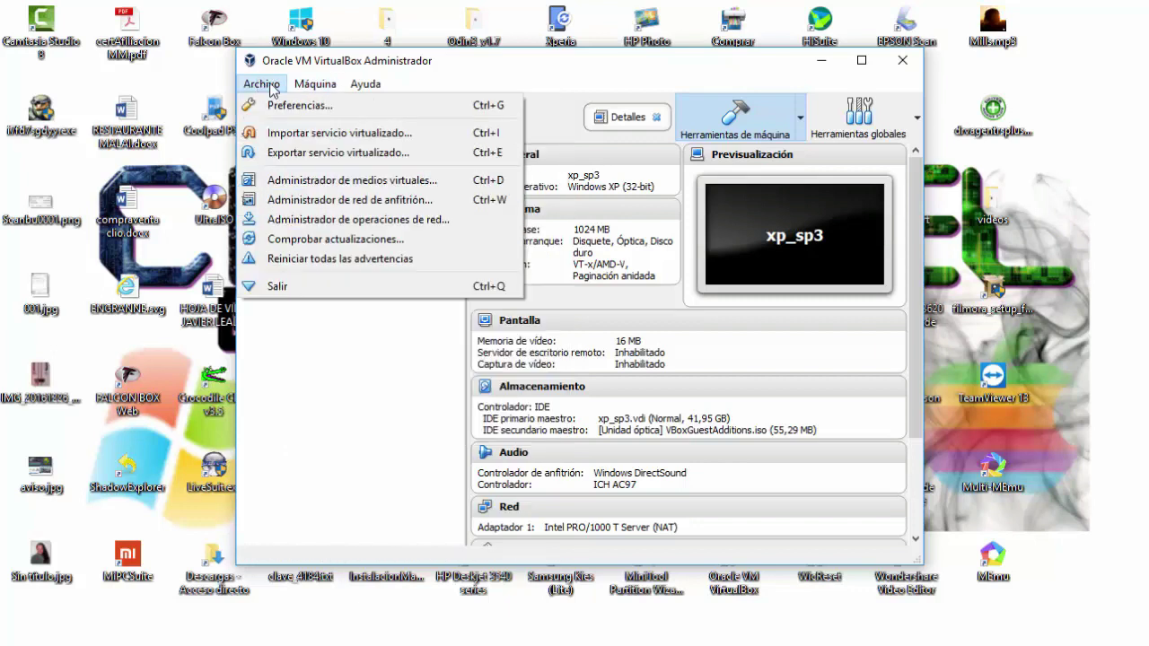
key("Escape")
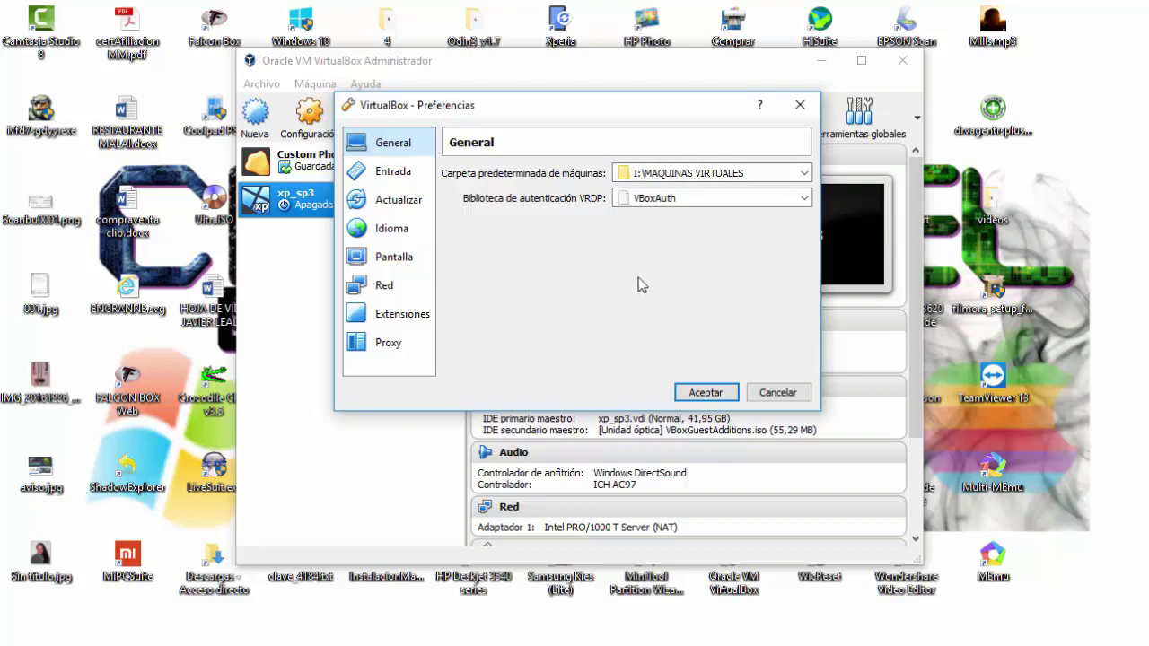
left_click(700, 393)
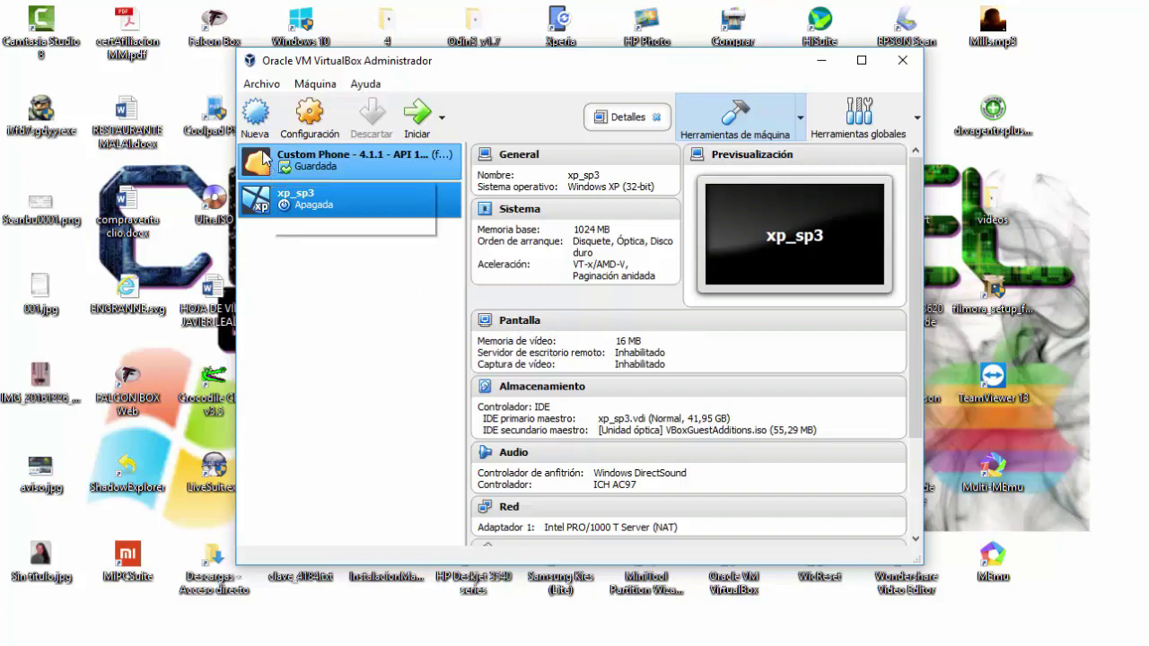
Begin a new virtual machine in expert mode and name it win7.
left_click(256, 115)
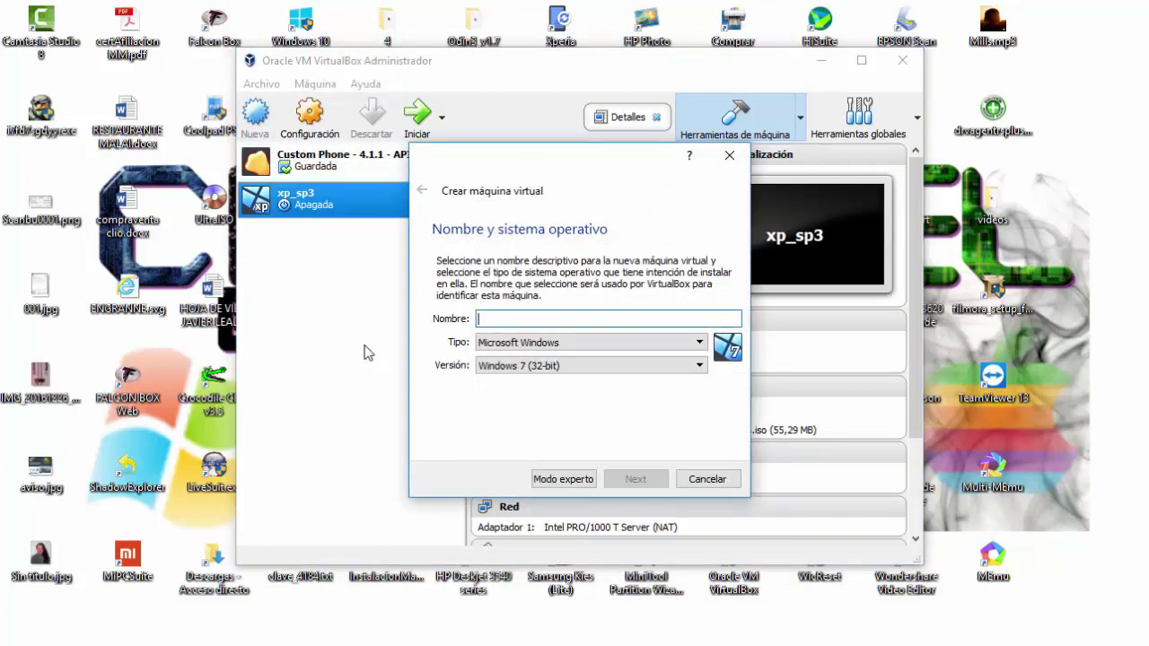
left_click_drag(627, 163, 704, 126)
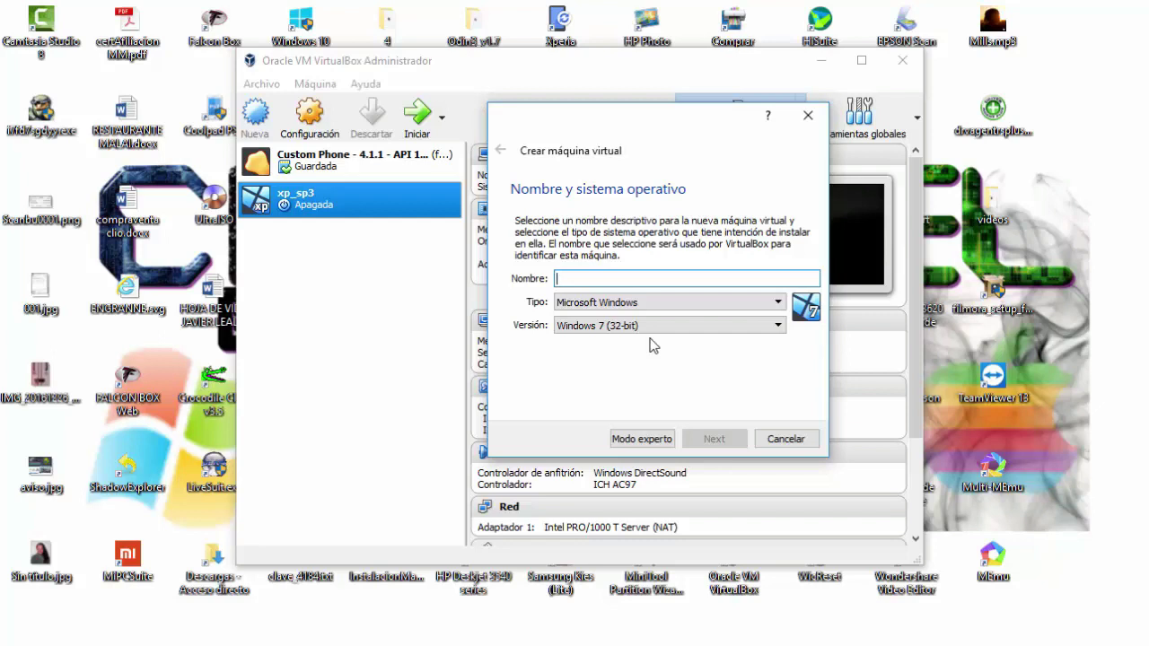
left_click(642, 440)
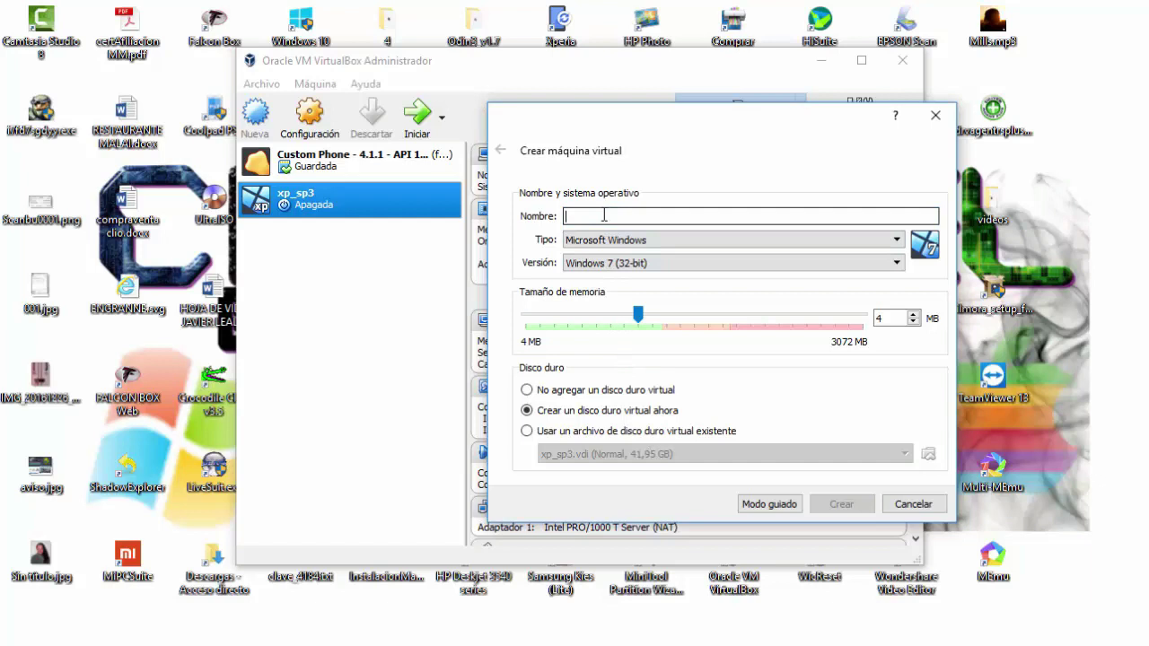
type("win7")
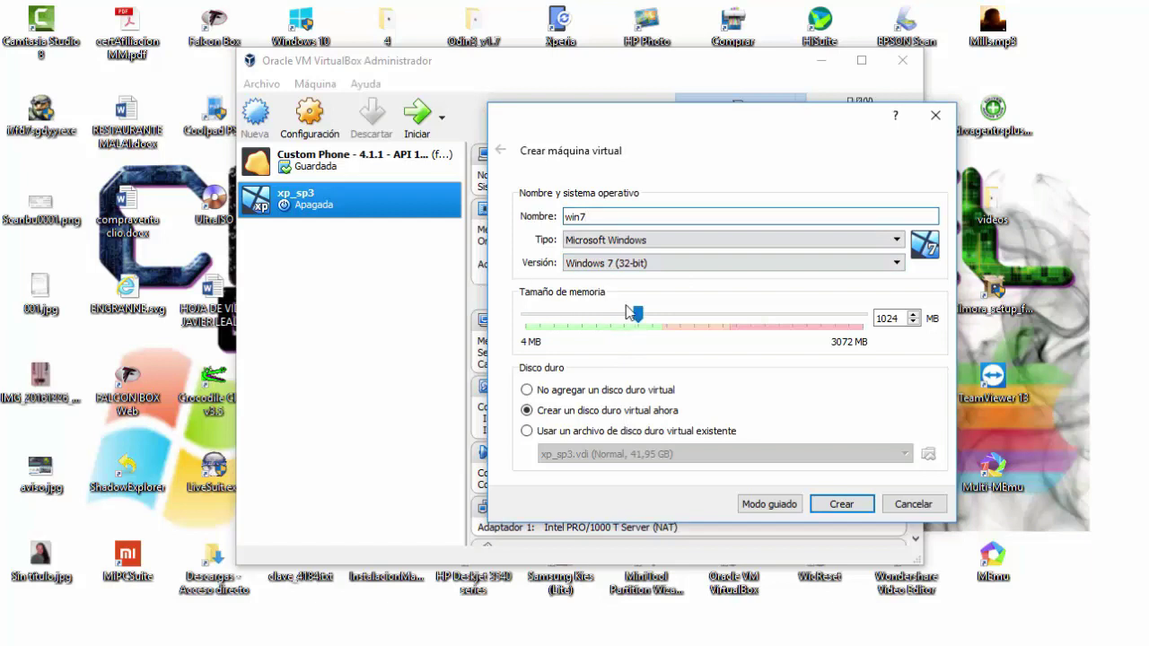
Set the new machine's memory to 1227 MB and create it with a new virtual hard disk.
left_click_drag(639, 315, 662, 325)
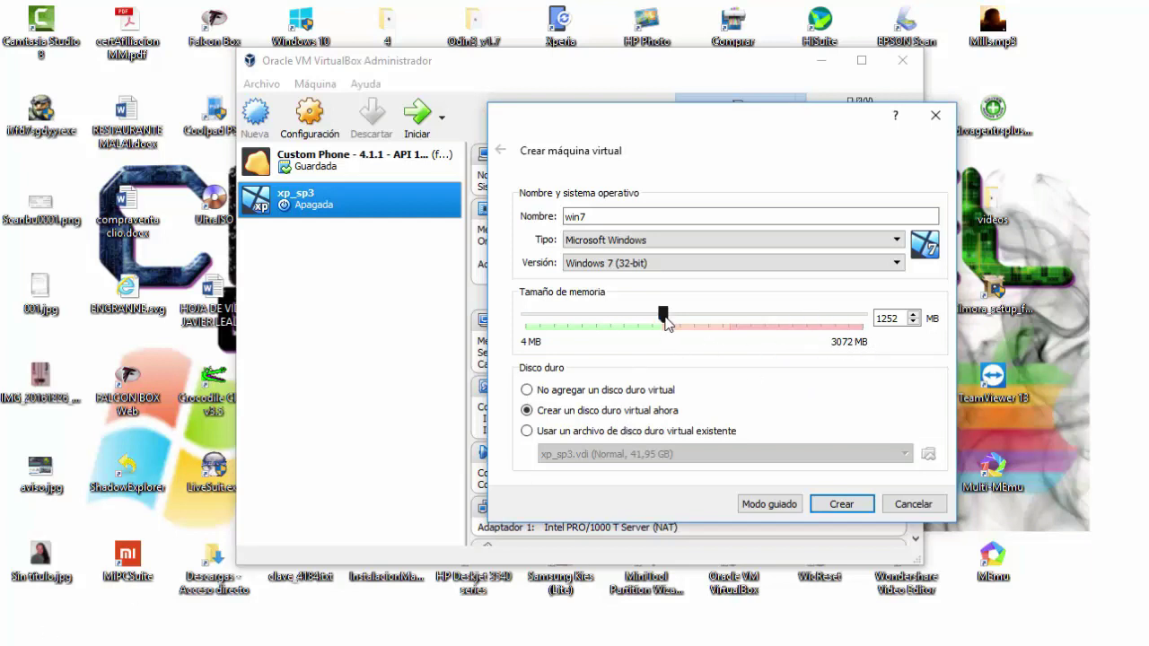
left_click_drag(665, 320, 661, 319)
left_click(843, 505)
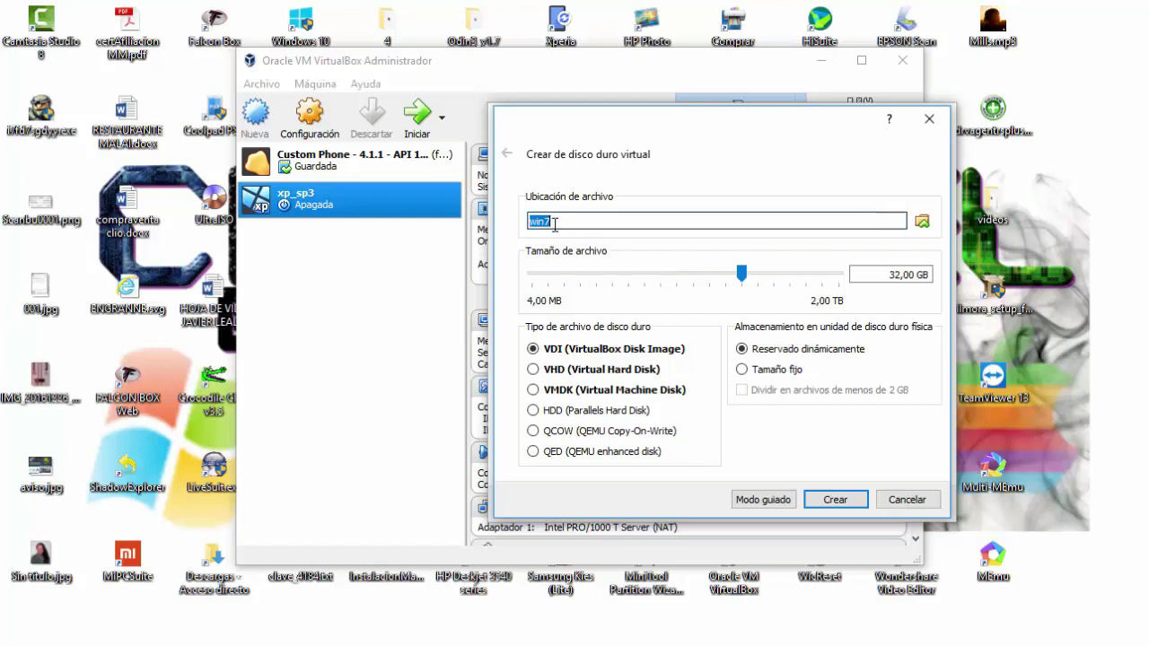
Set the win7 virtual disk size to 80 GB and create it as a dynamically allocated VDI.
left_click(921, 222)
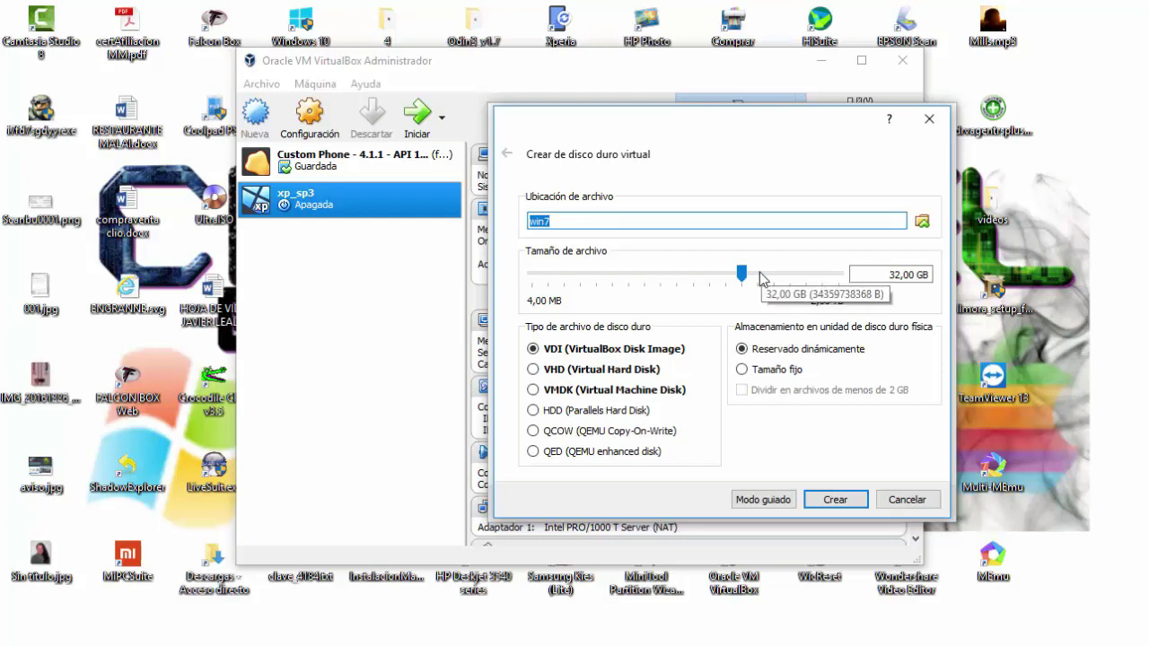
left_click_drag(747, 270, 766, 273)
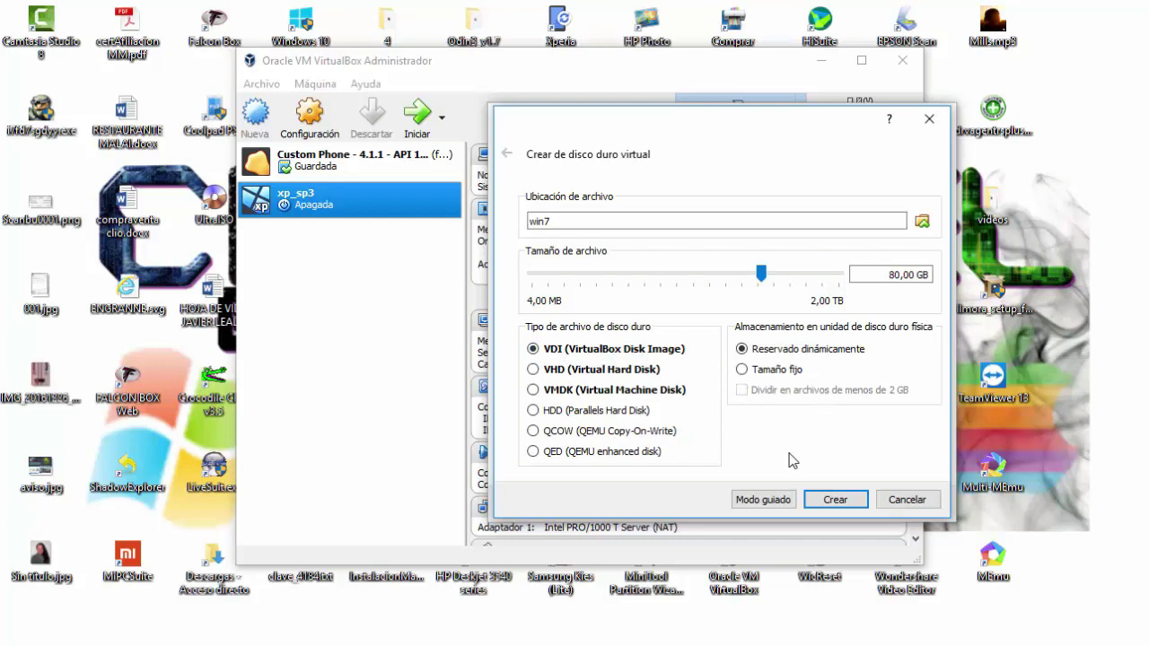
left_click(839, 503)
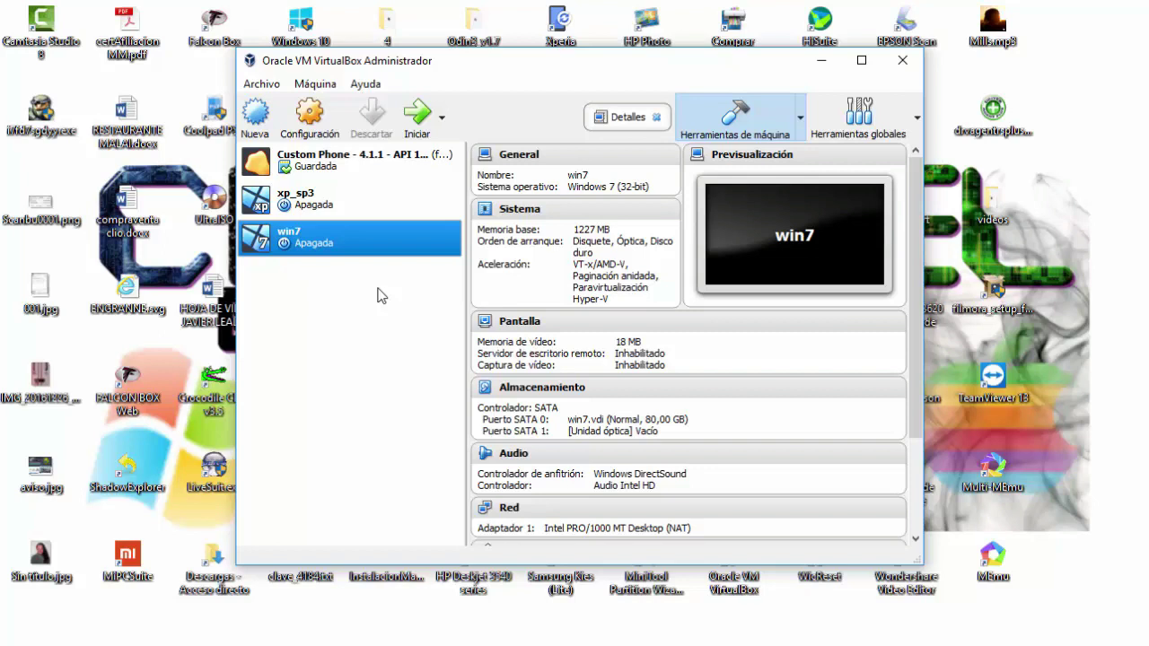
Start the win7 machine with win7_AOI_all.iso from the SOFTWARE ISO folder as its startup disk.
right_click(335, 252)
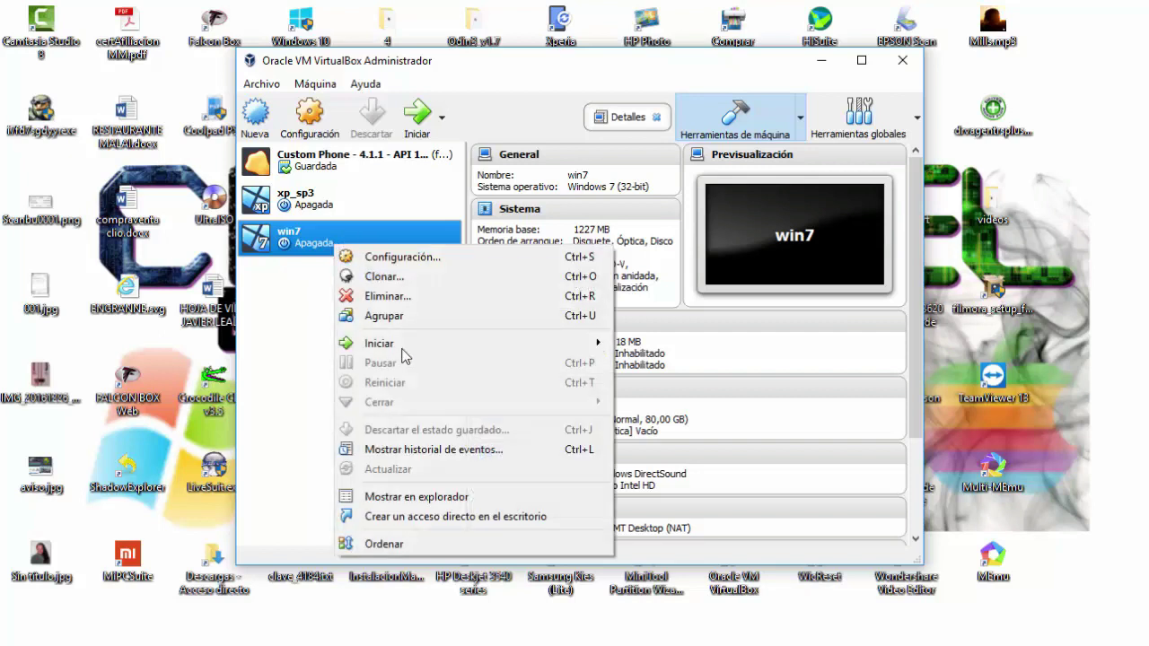
mouse_move(404, 356)
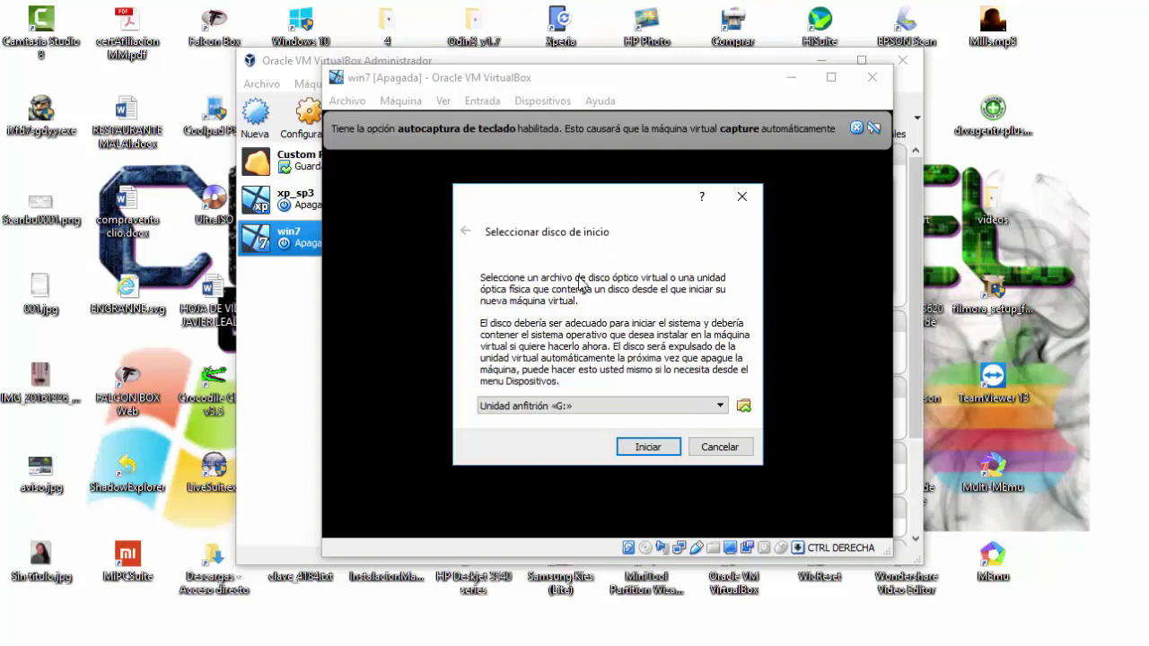
left_click(743, 407)
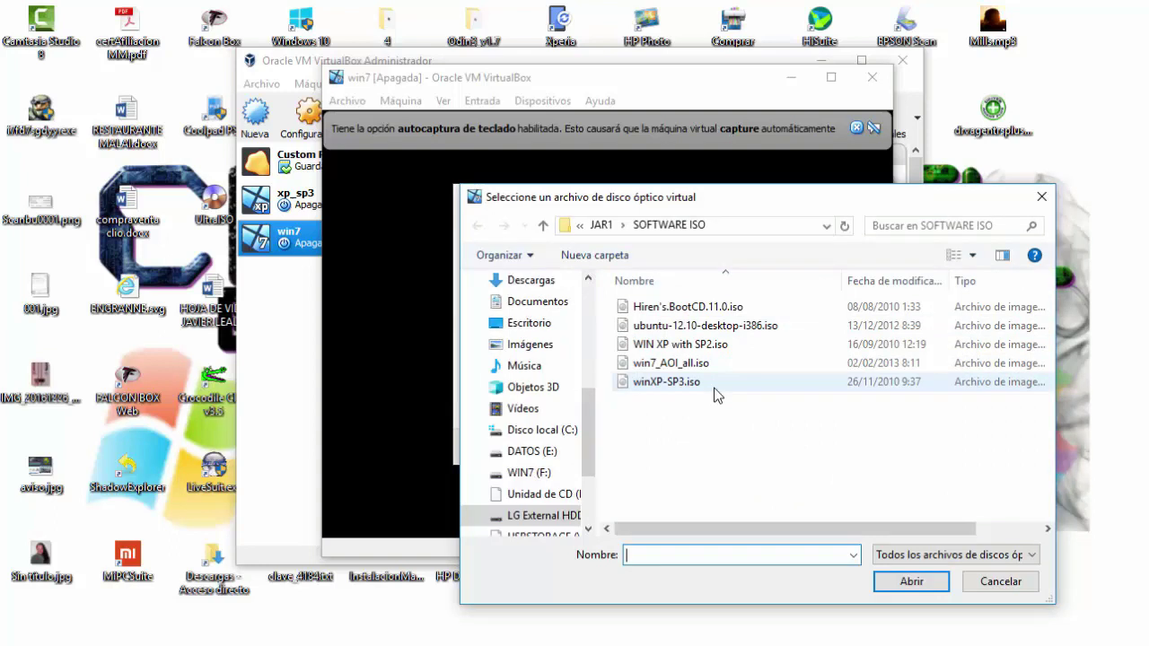
left_click(673, 364)
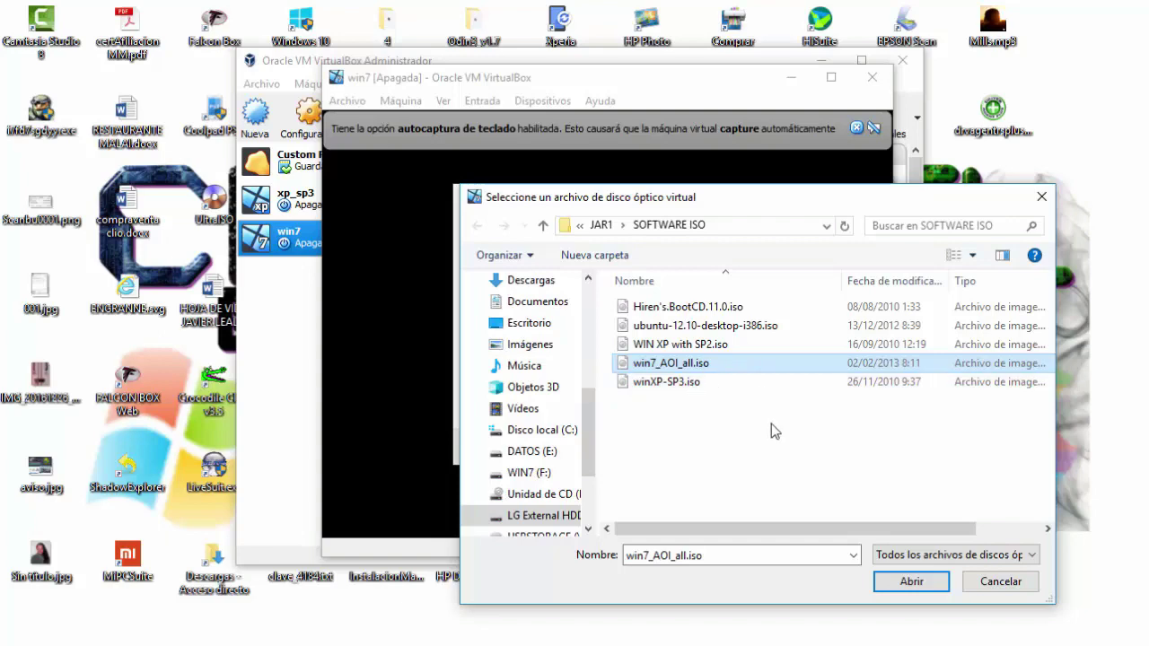
left_click(911, 581)
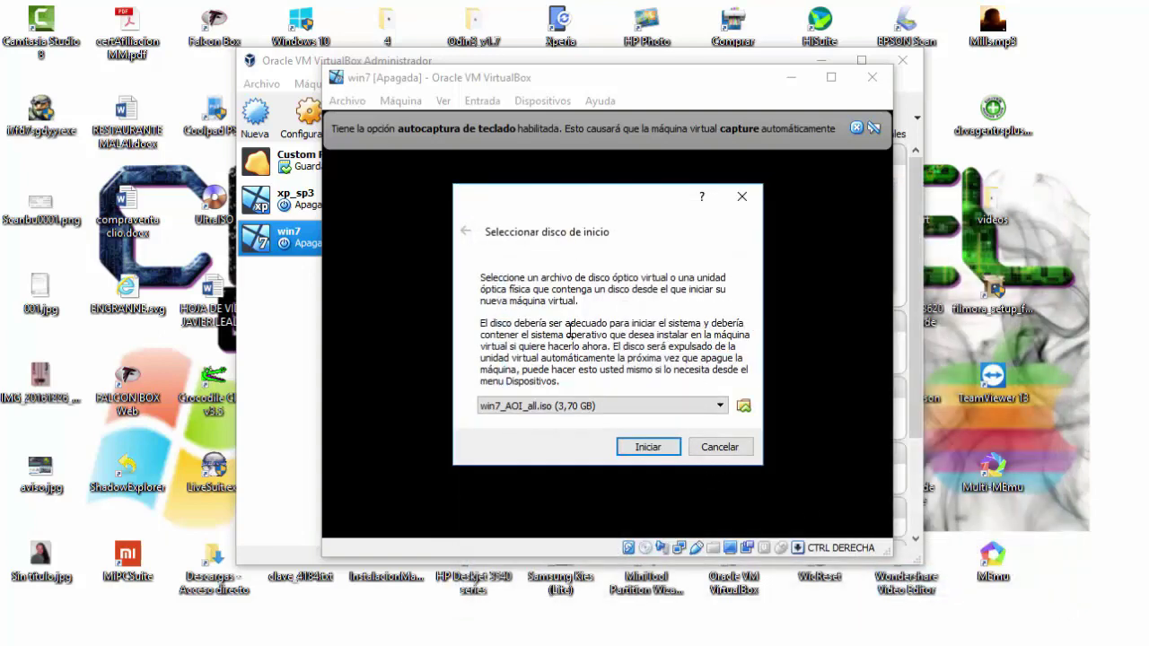
left_click(648, 447)
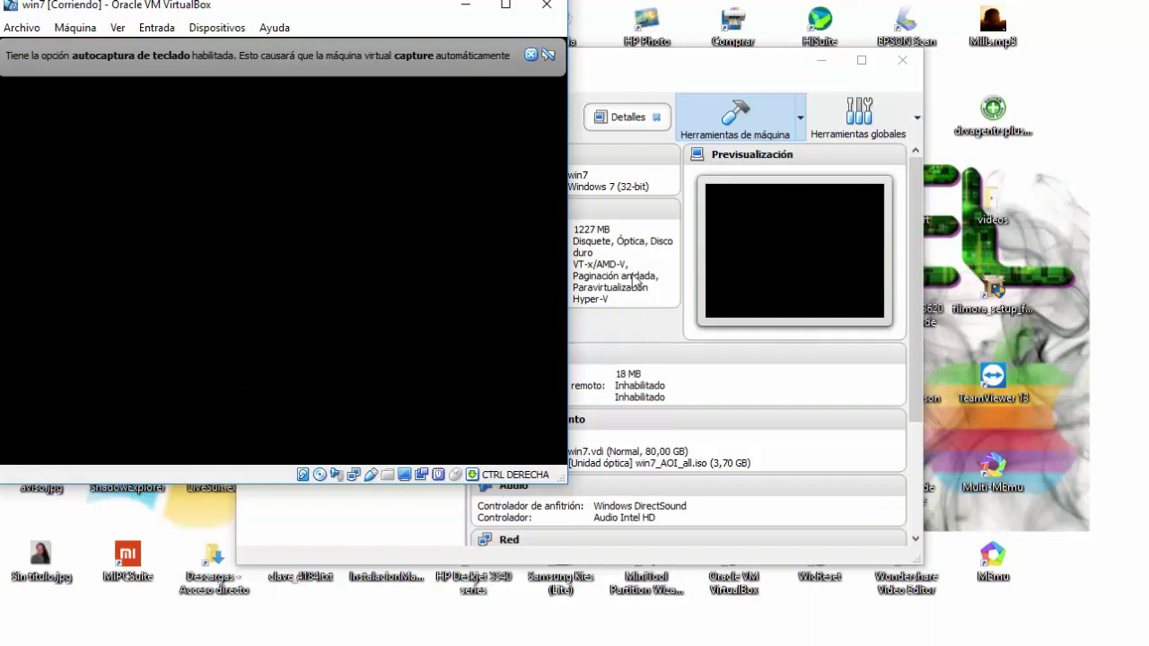
Set the Windows 7 installer's time and currency format to Español (Colombia) and continue with the Latinoamérica keyboard.
left_click_drag(371, 14, 643, 42)
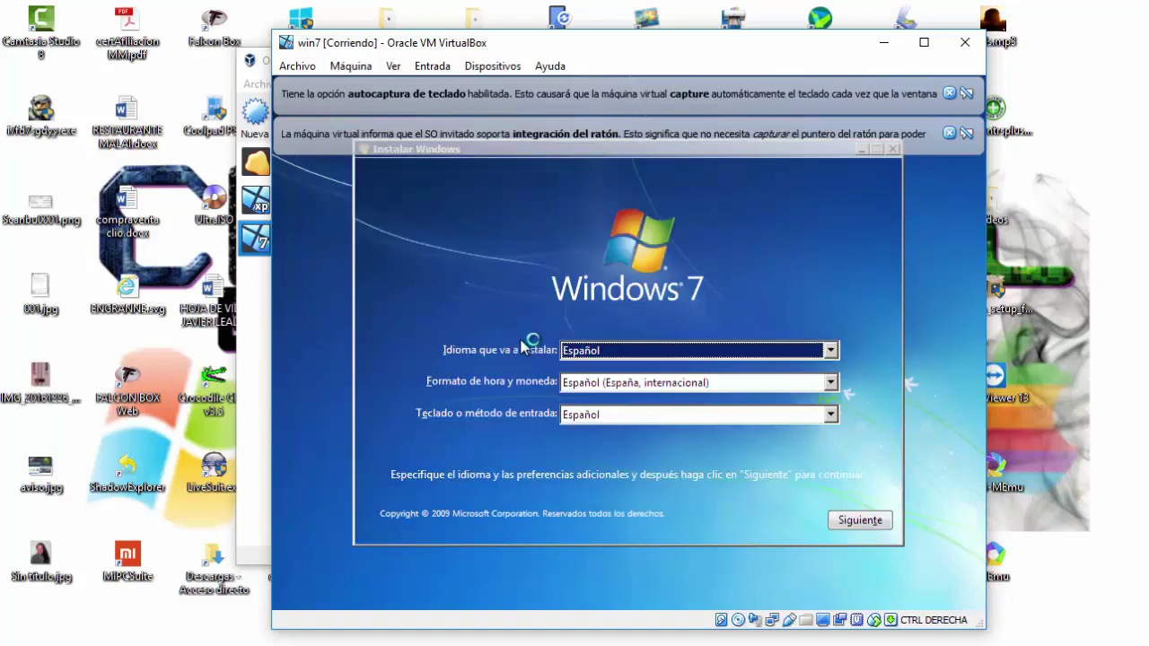
left_click(750, 387)
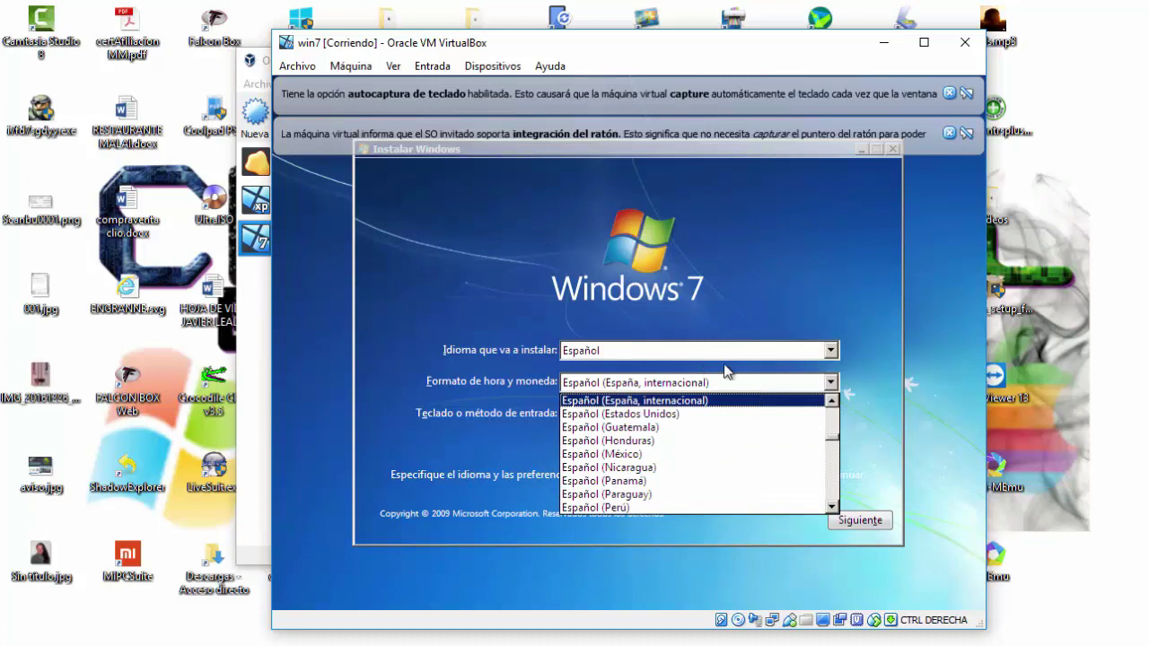
left_click(832, 401)
left_click(832, 402)
left_click(832, 401)
left_click(832, 401)
left_click(832, 401)
left_click(675, 414)
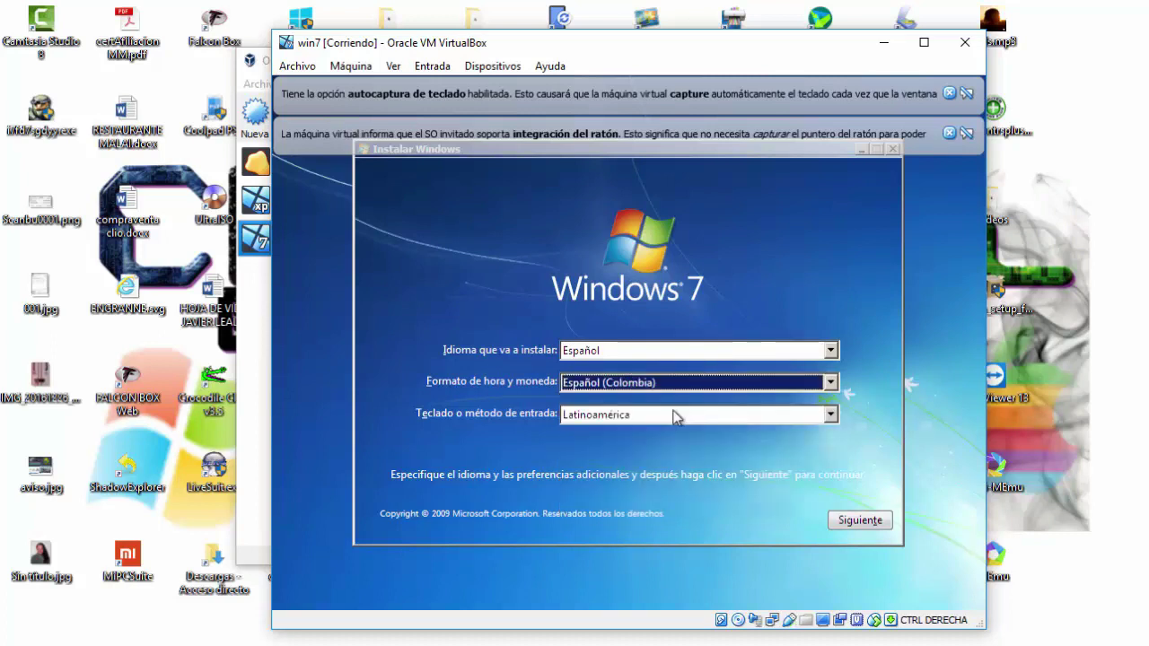
left_click(862, 520)
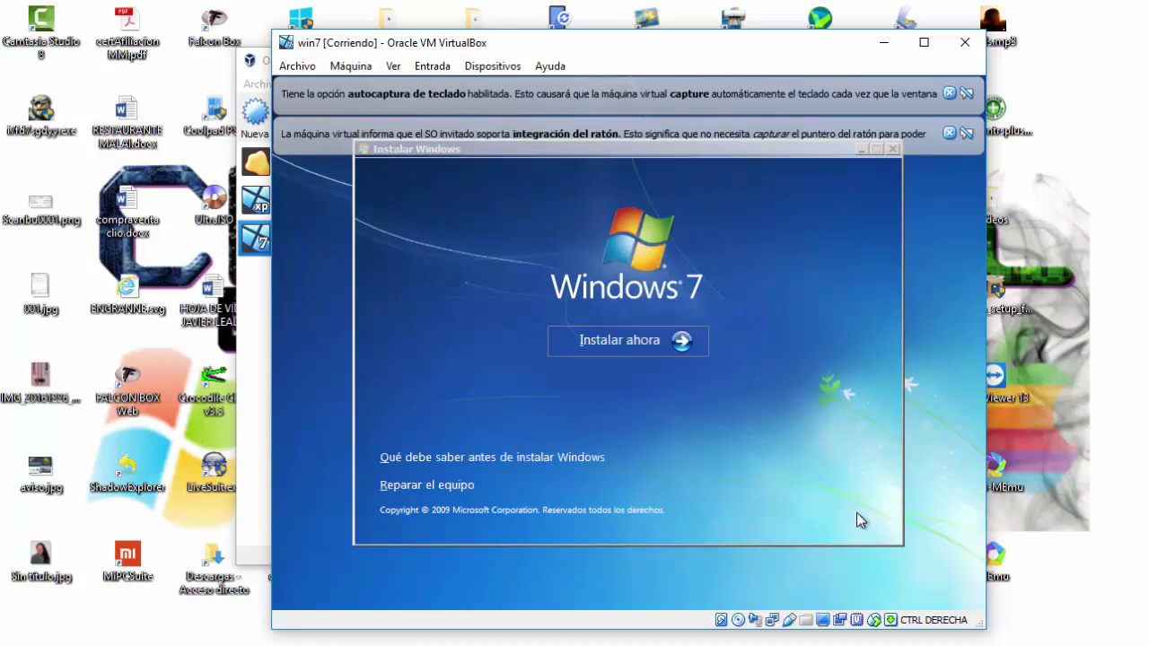
Start the installation with the Windows 7 Ultimate x86 edition and accept the license terms.
left_click(679, 341)
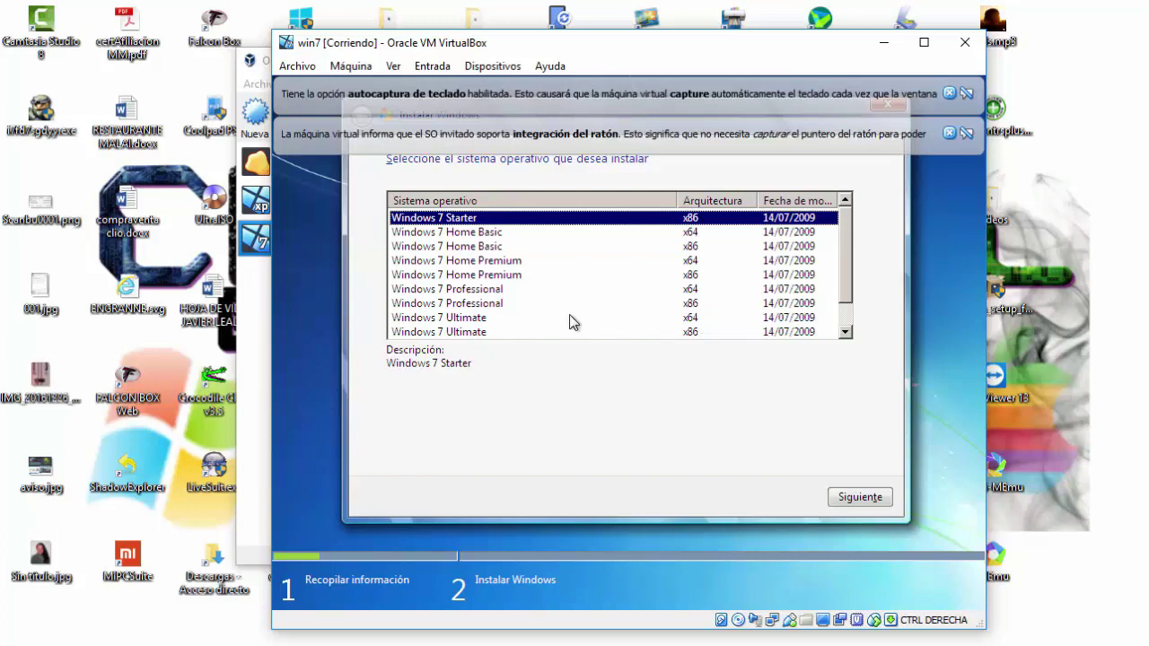
left_click(444, 332)
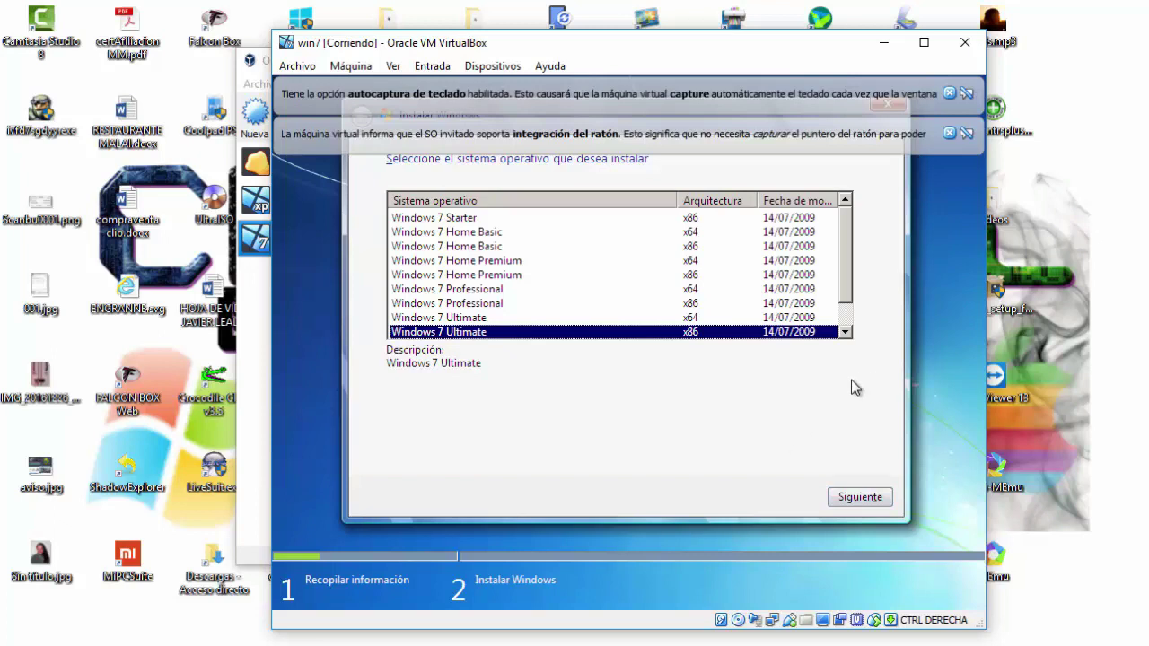
left_click(848, 497)
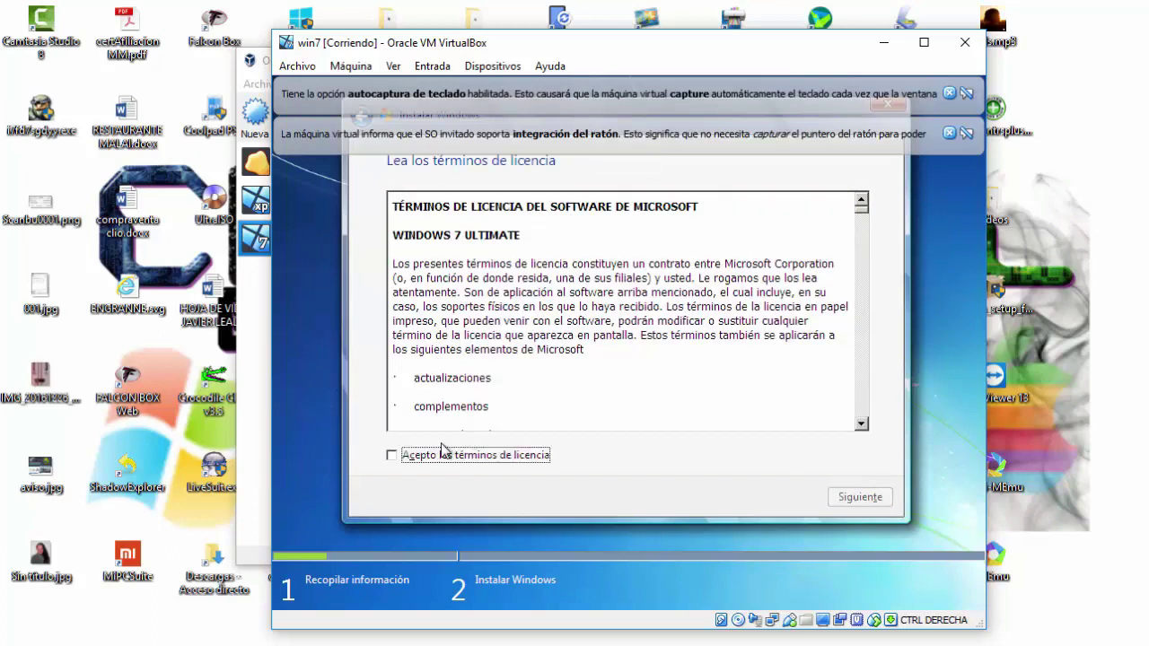
left_click(438, 457)
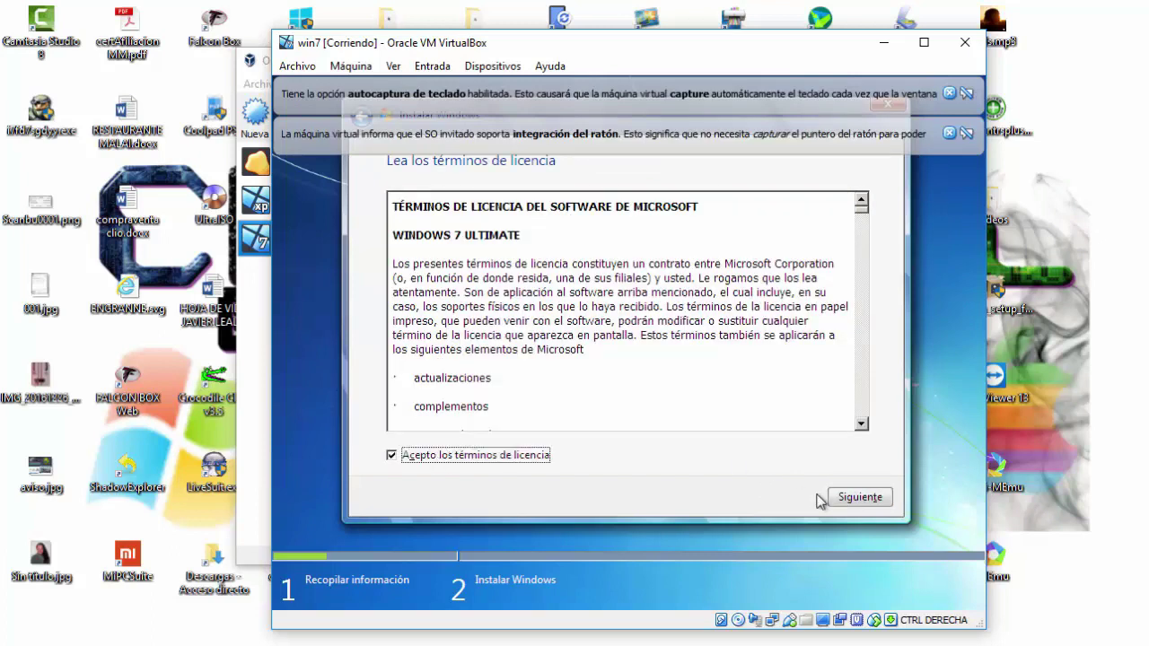
left_click(847, 499)
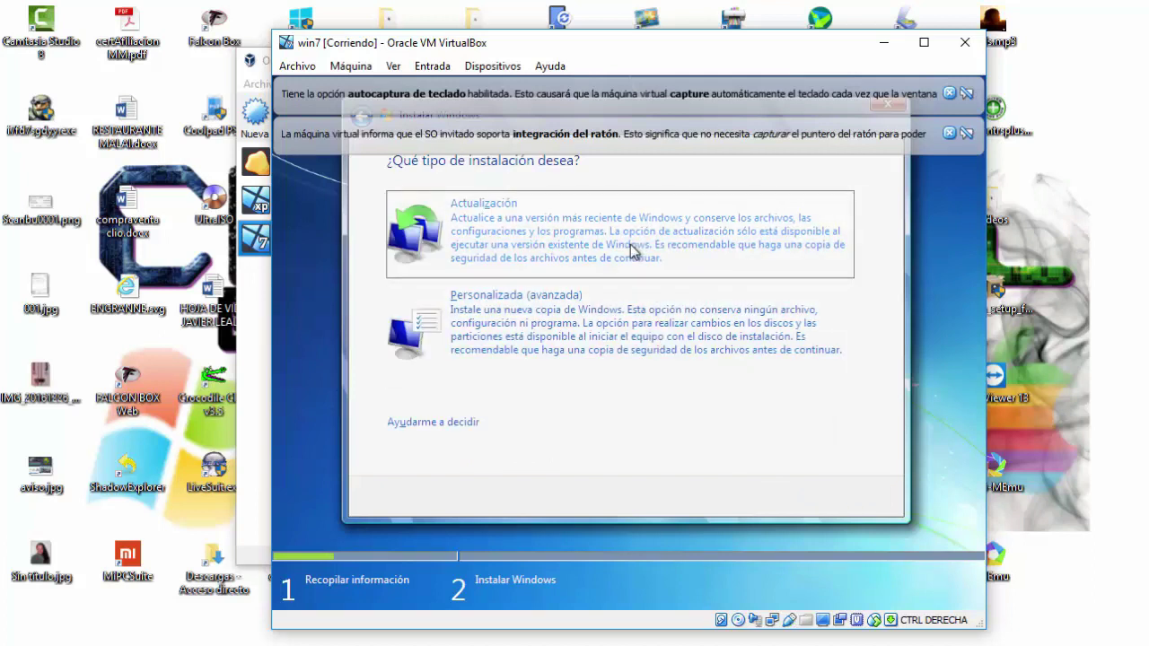
Choose a custom installation, create an 81919 MB partition from disk 0's unallocated space, and install Windows on the main partition.
left_click(612, 318)
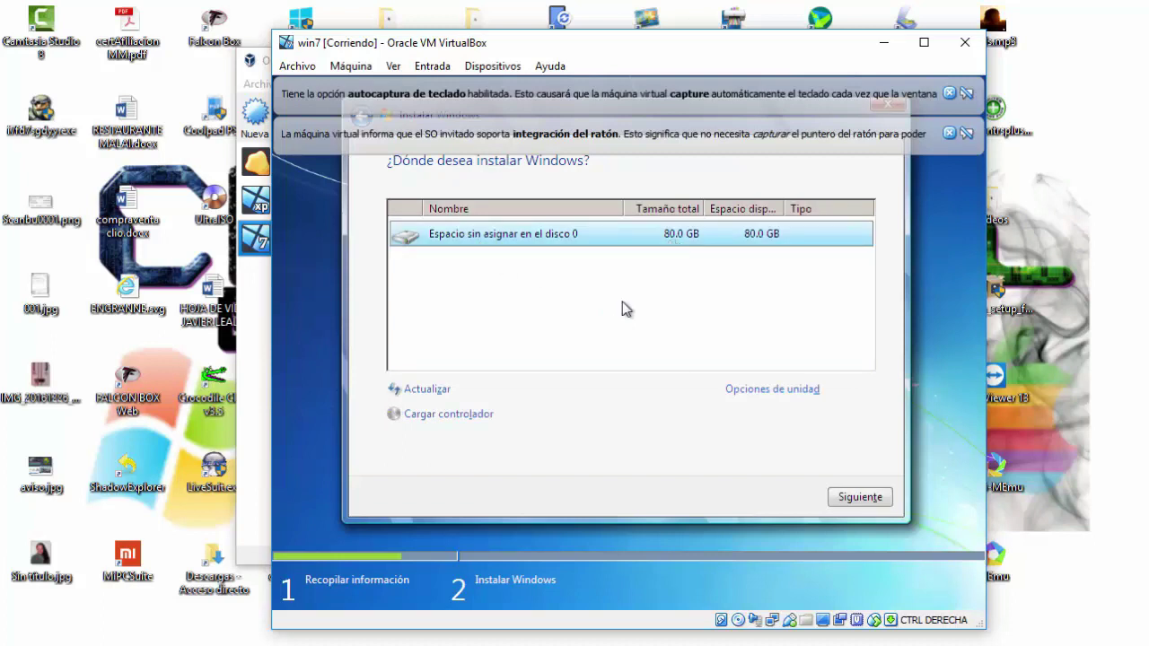
left_click(740, 392)
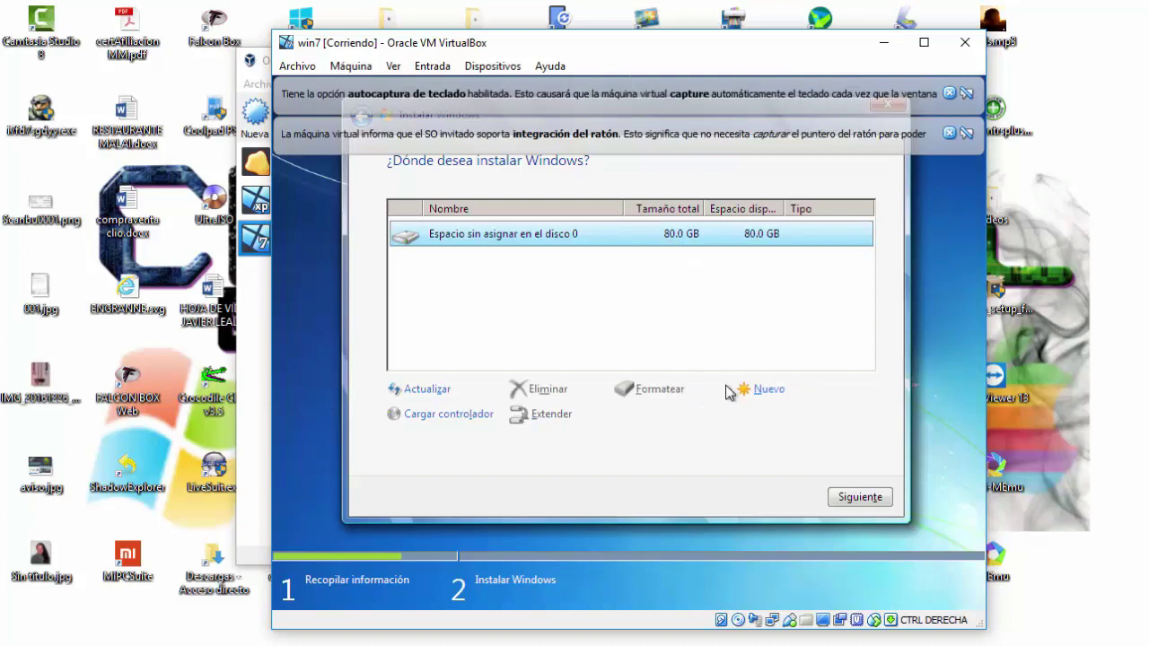
left_click(747, 393)
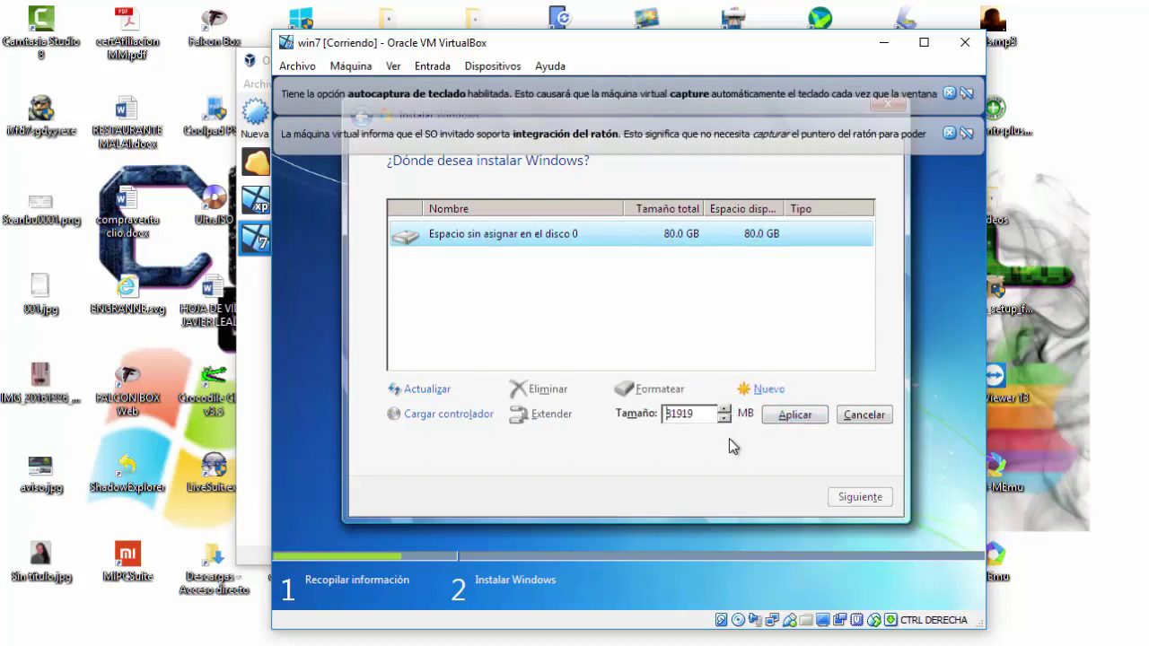
left_click(796, 418)
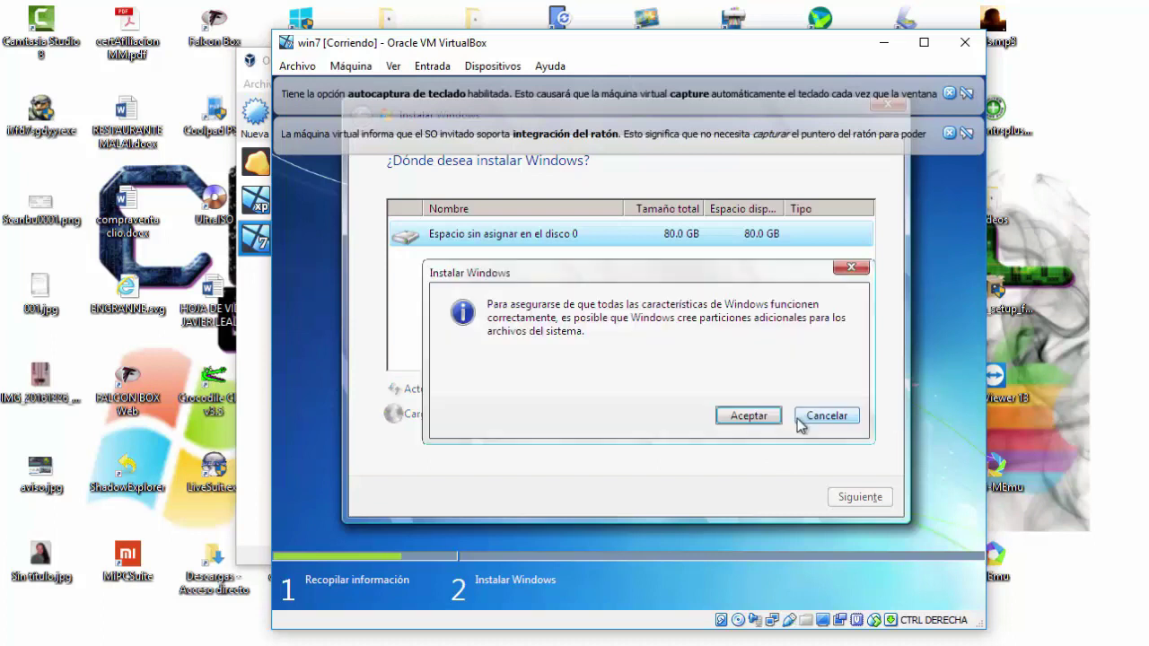
left_click(761, 418)
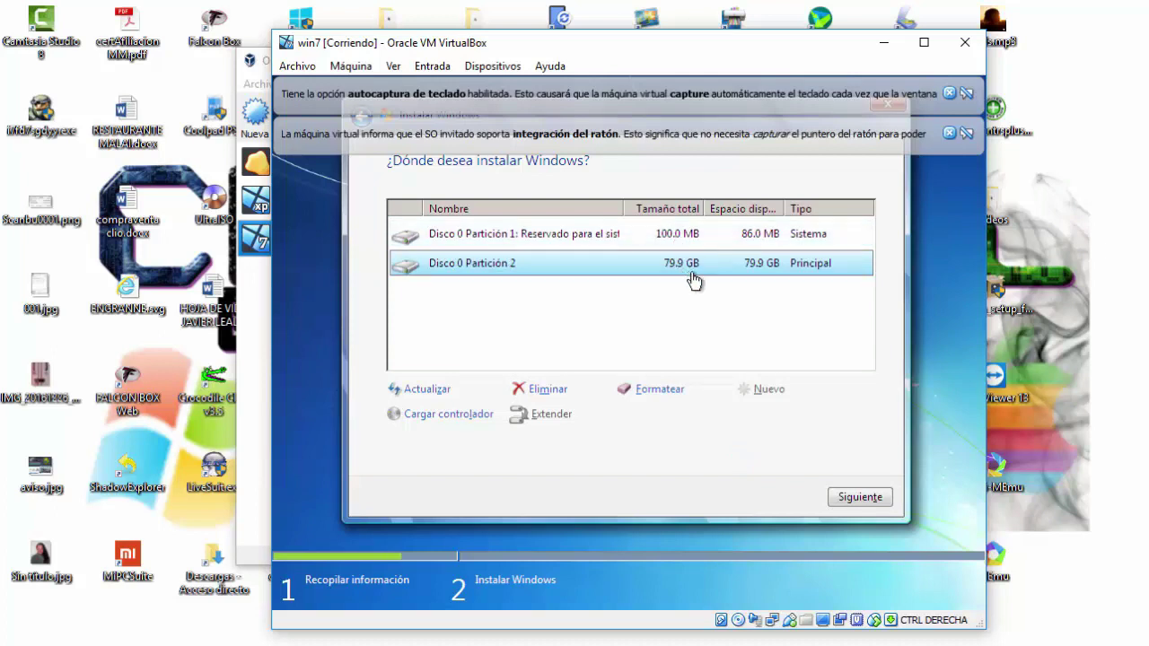
left_click(853, 512)
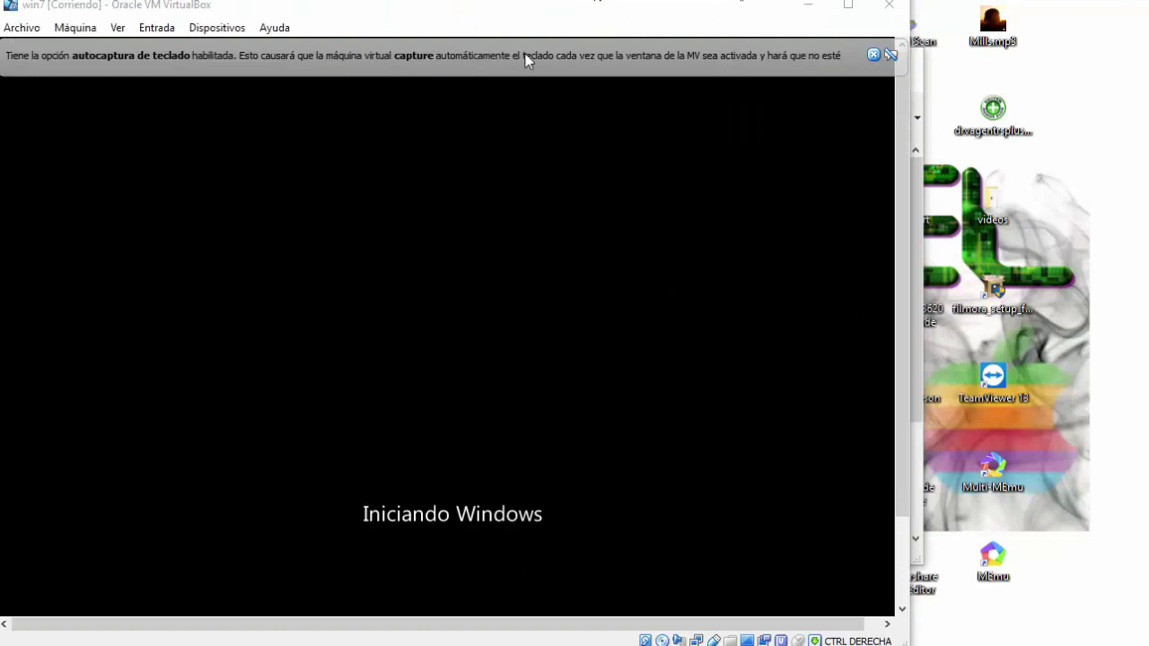
Examine the running machine's device options, from optical drives and USB to the shared folder preferences.
left_click_drag(542, 45, 546, 45)
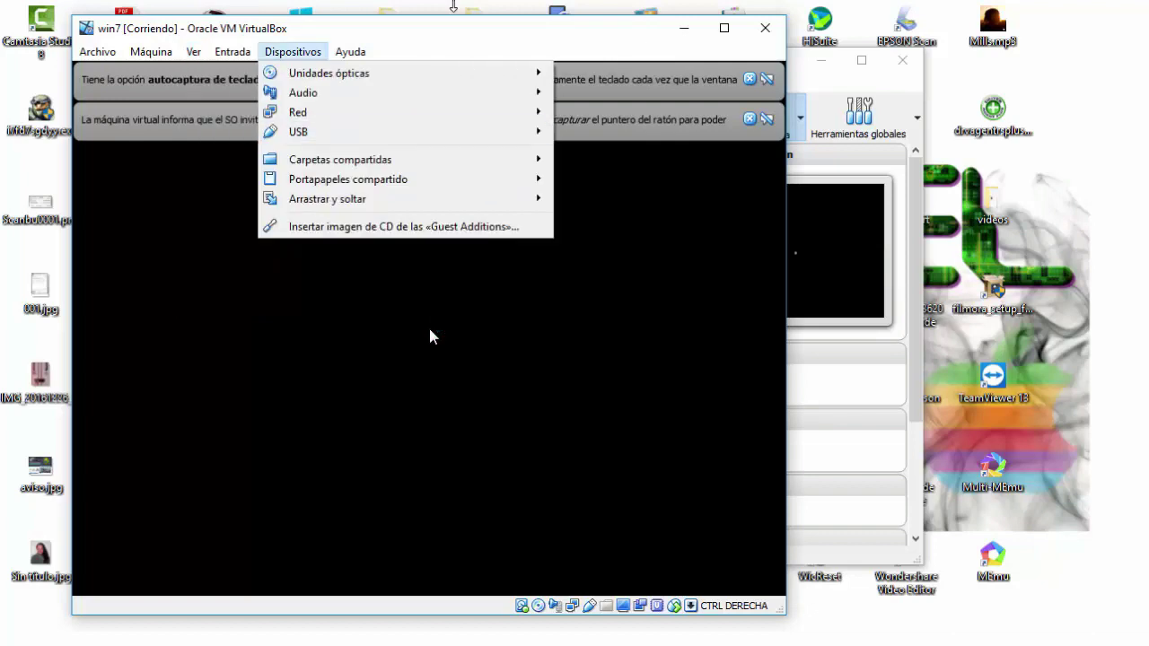
key("Down")
key("Down")
key("Down")
key("Down")
key("Down")
key("Right")
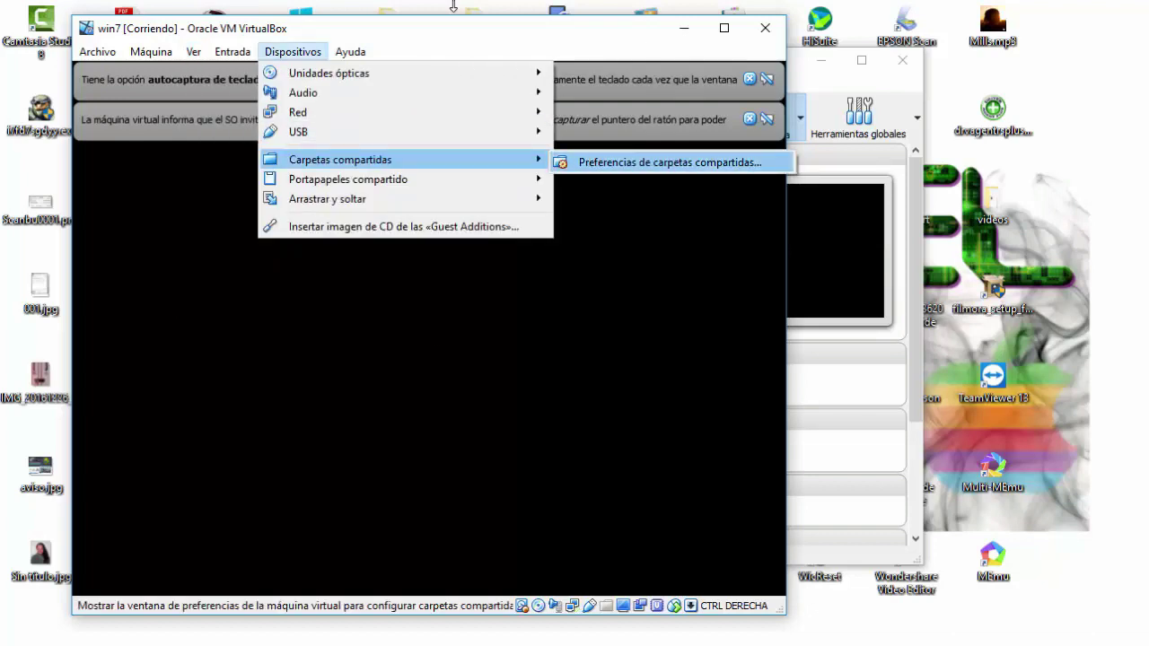
key("Left")
key("Up")
key("Up")
key("Up")
key("Up")
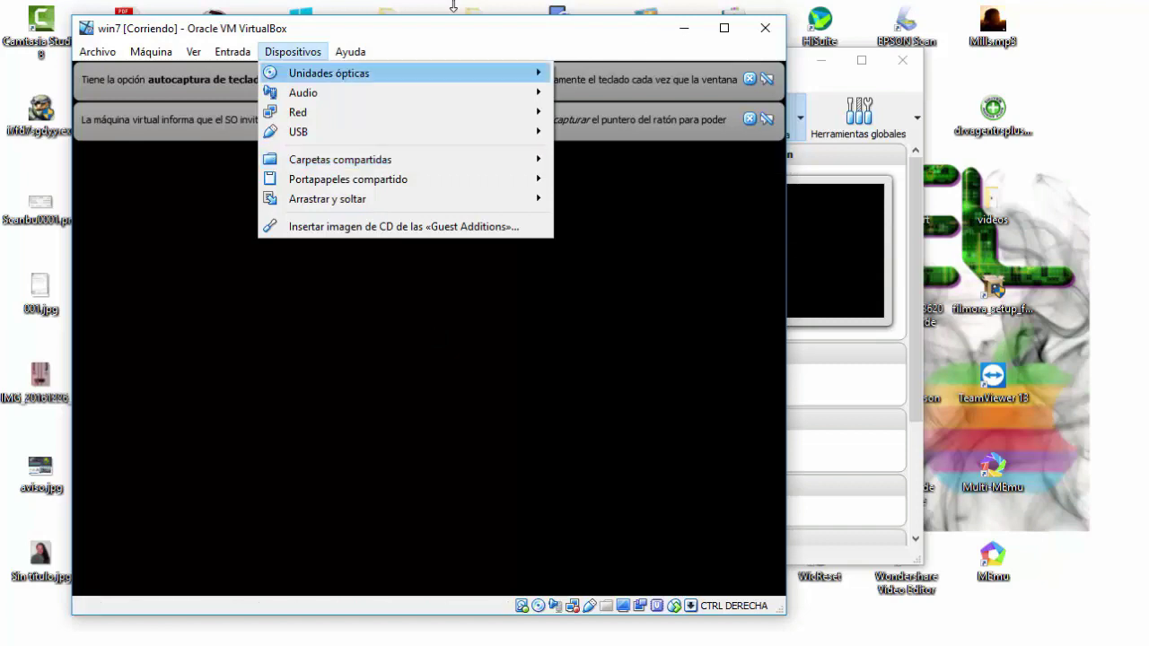
key("Down")
key("Down")
key("Down")
key("Down")
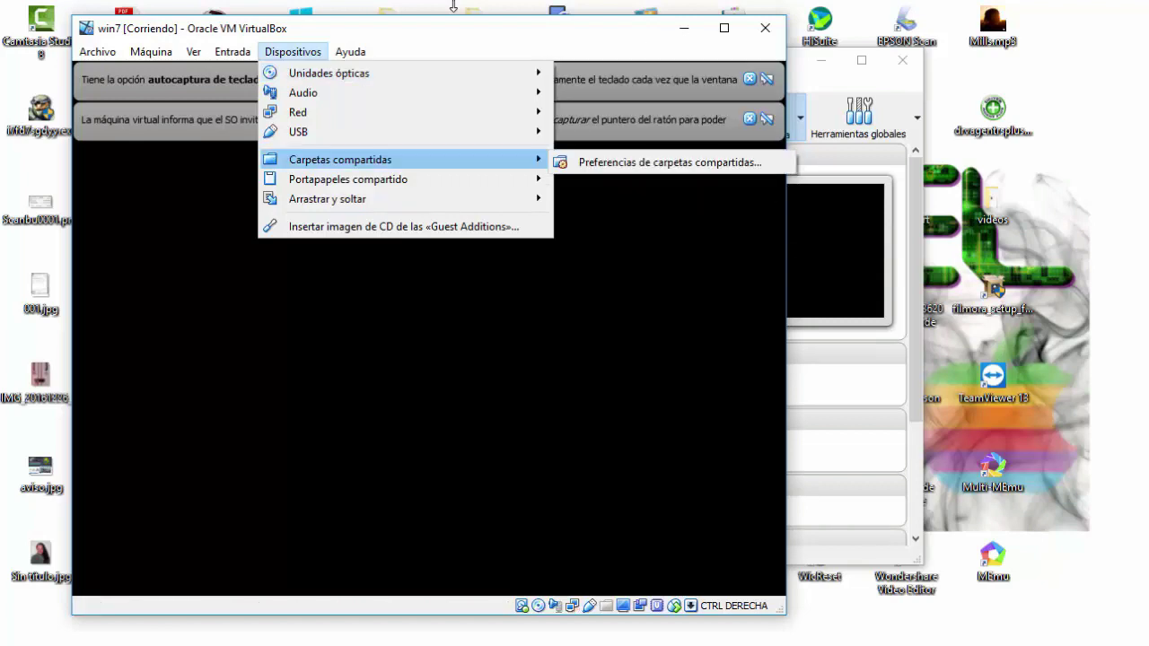
key("Up")
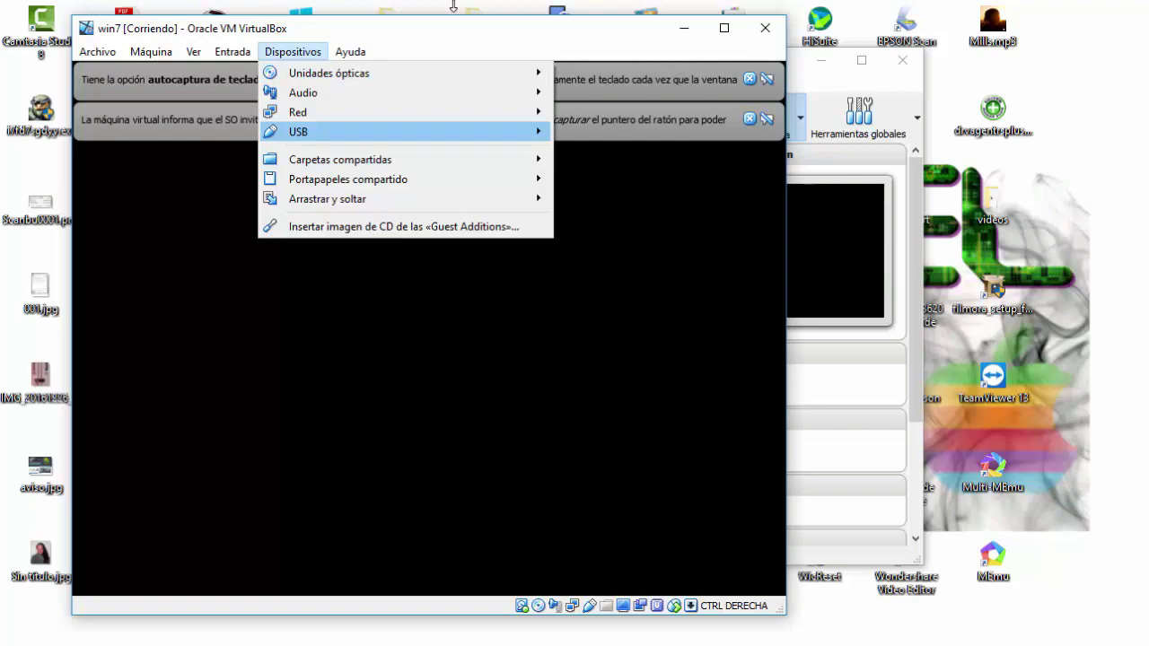
key("Down")
key("Right")
key("Return")
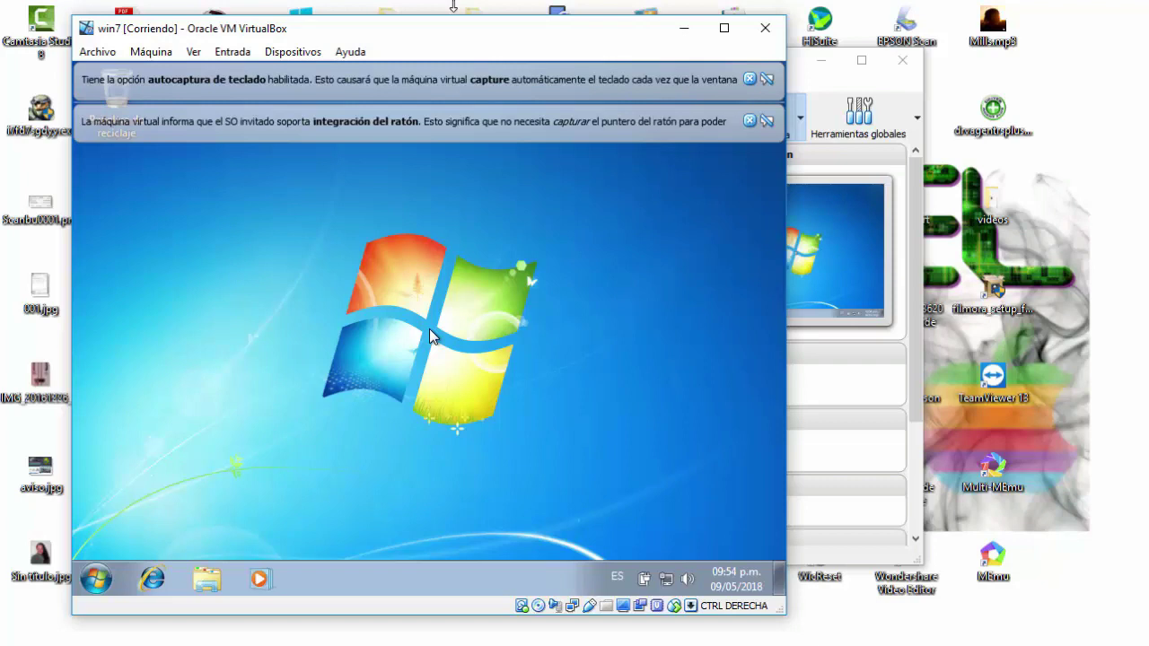
Add the ferre folder from Imágenes\COMPUCEL as a permanent shared folder in the win7 machine's settings.
key("ctrl+s")
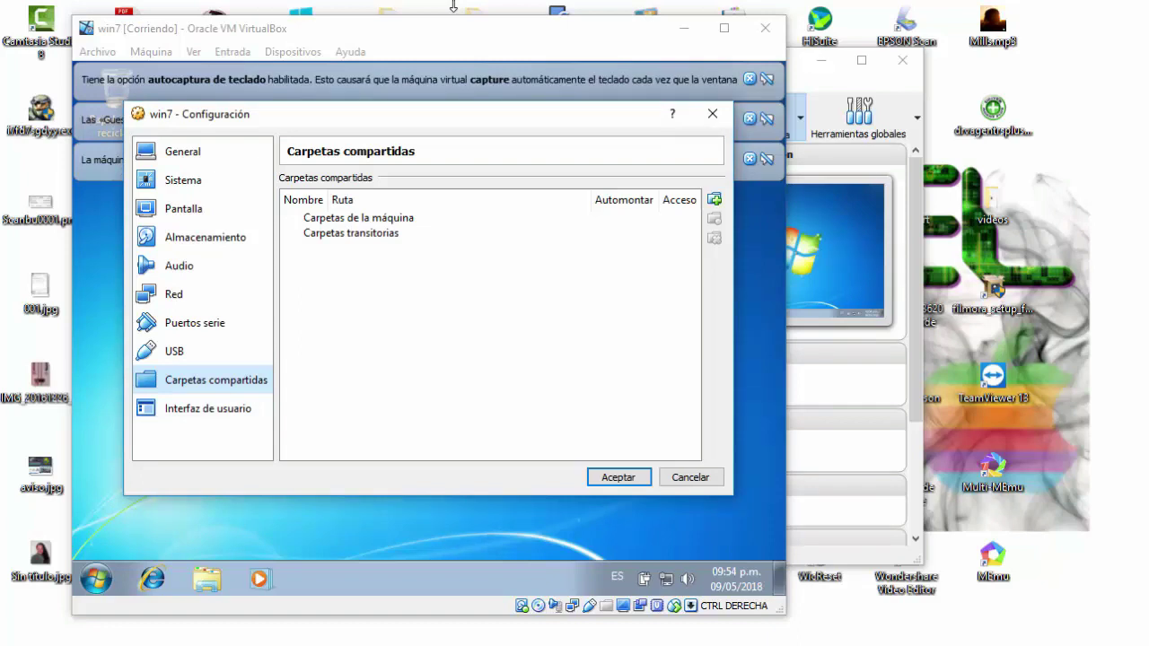
left_click(714, 199)
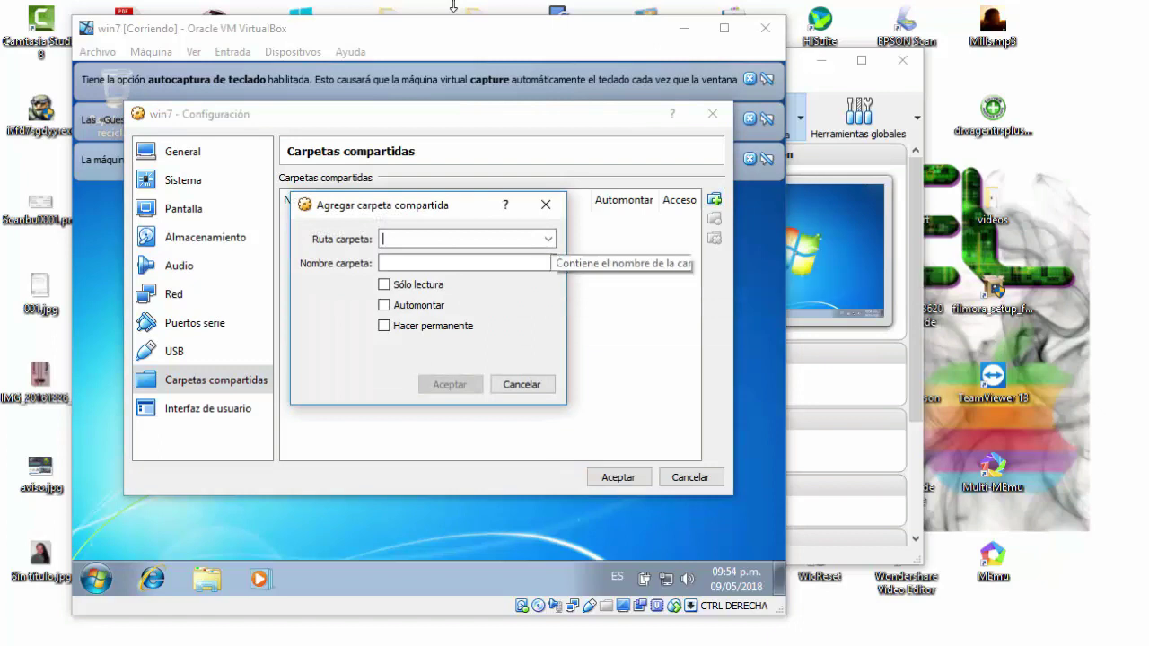
left_click(548, 239)
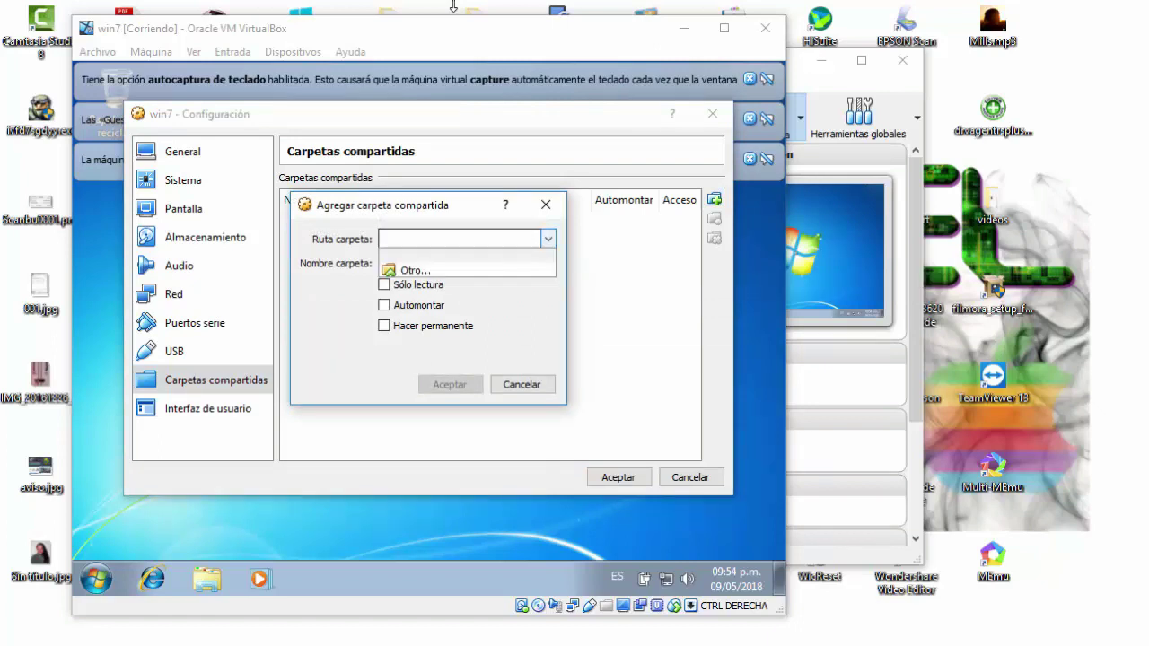
left_click(416, 270)
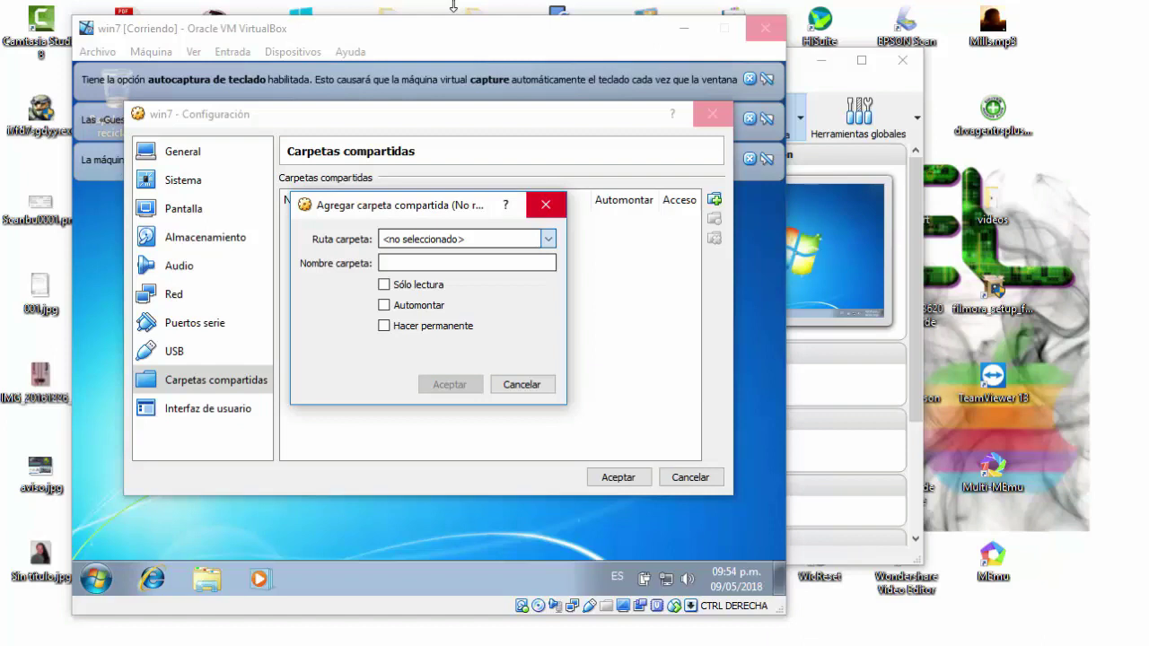
key("Down")
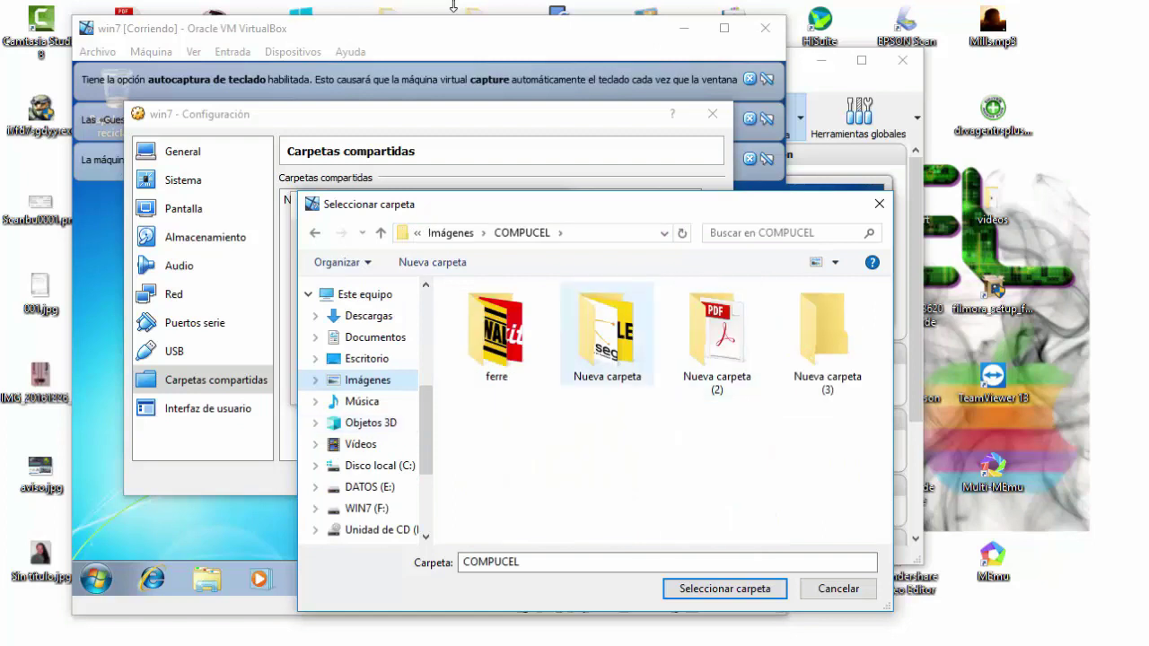
left_click(496, 332)
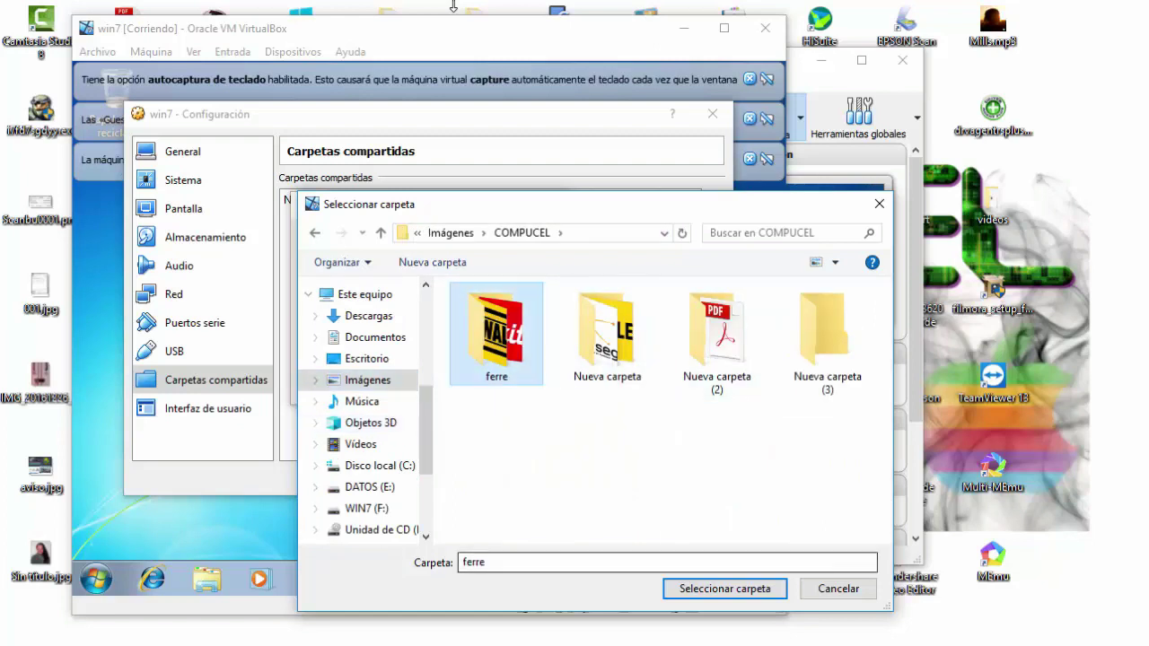
key("Return")
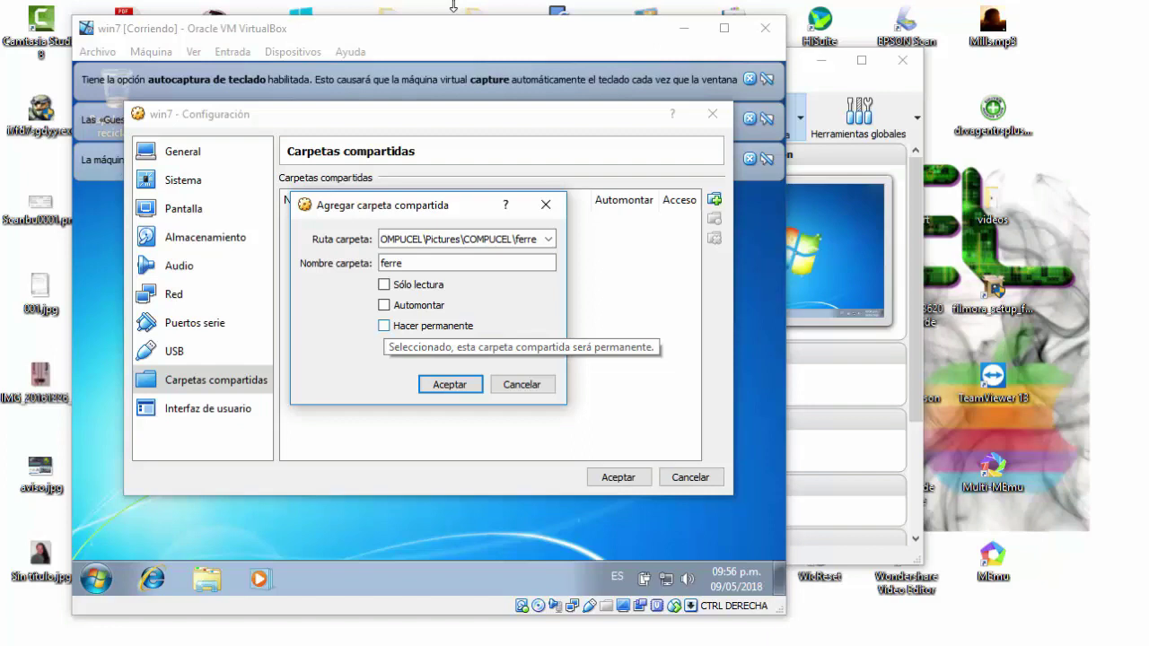
left_click(384, 325)
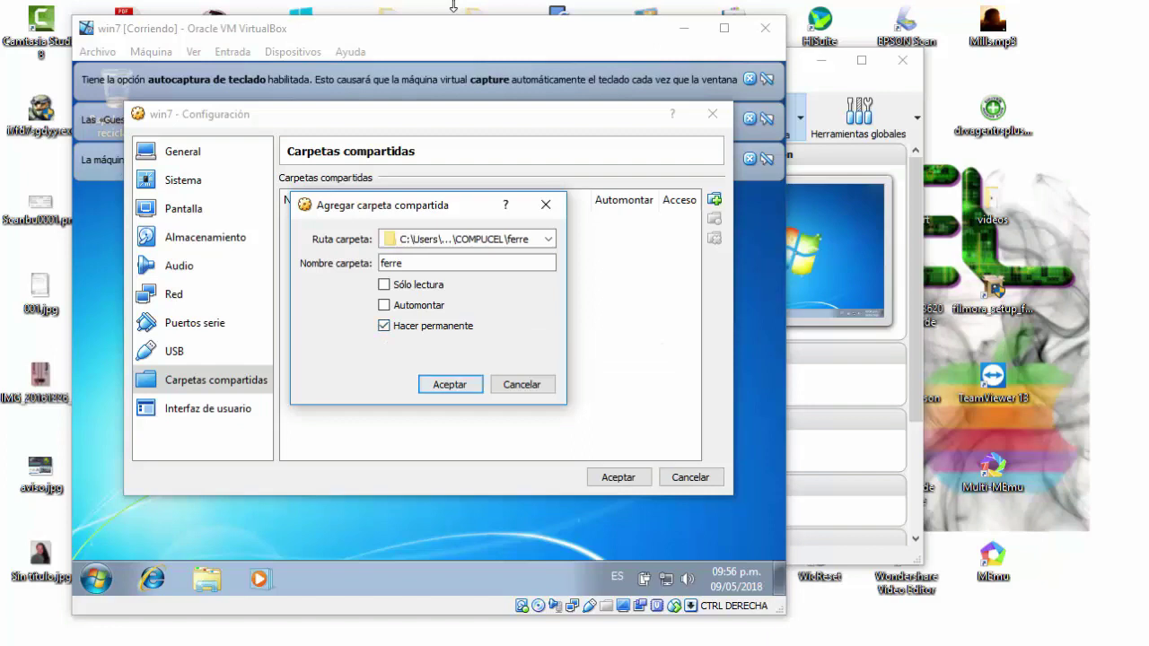
key("Return")
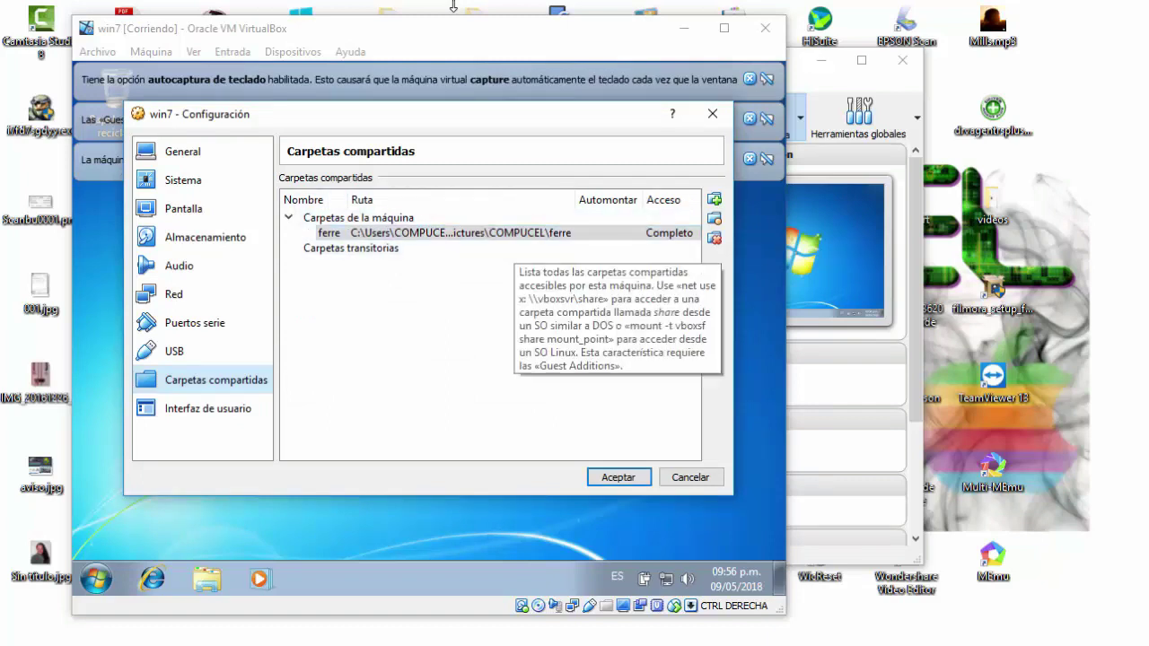
Review the win7 machine's USB device filters, serial port settings and network adapter settings.
left_click(174, 351)
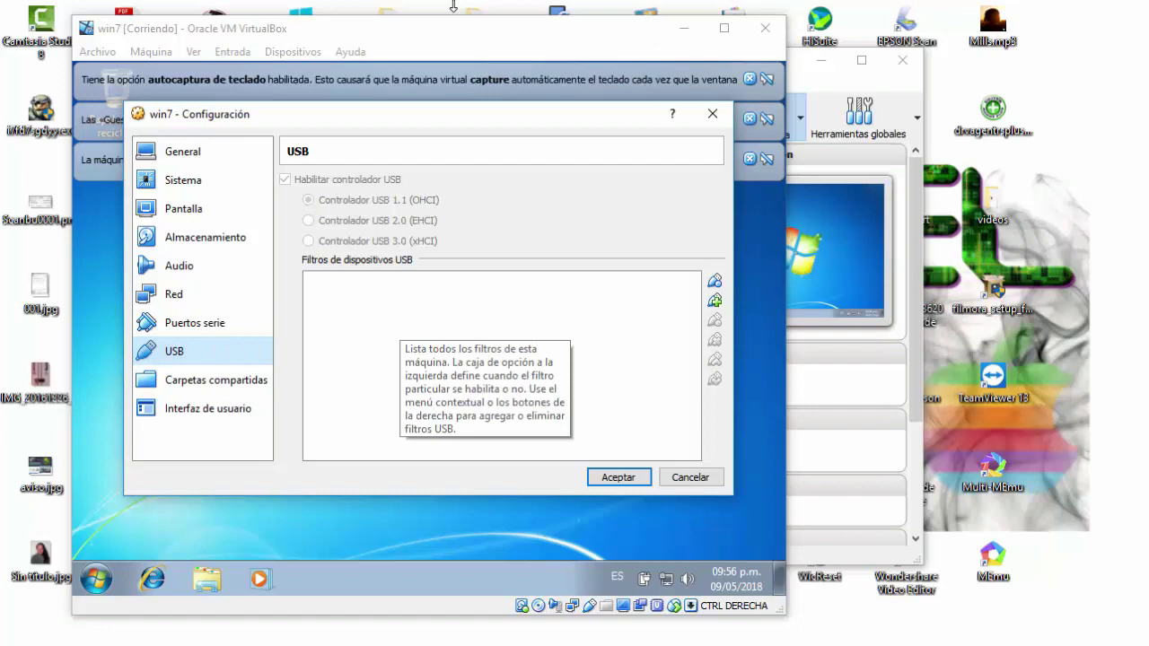
left_click(714, 300)
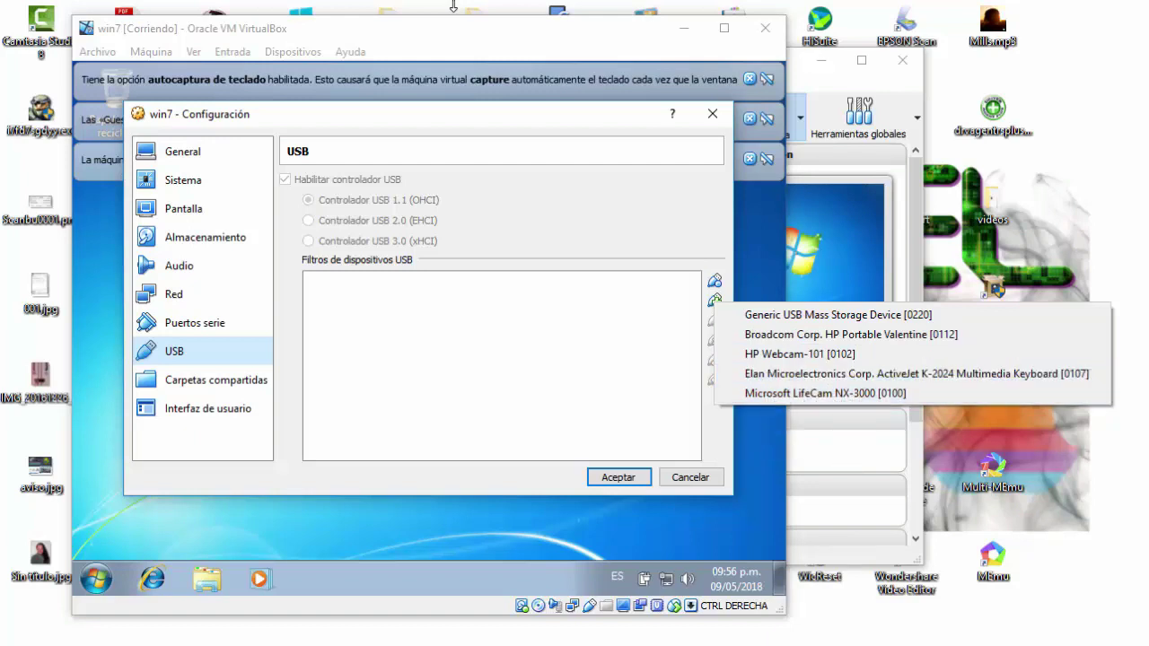
key("Escape")
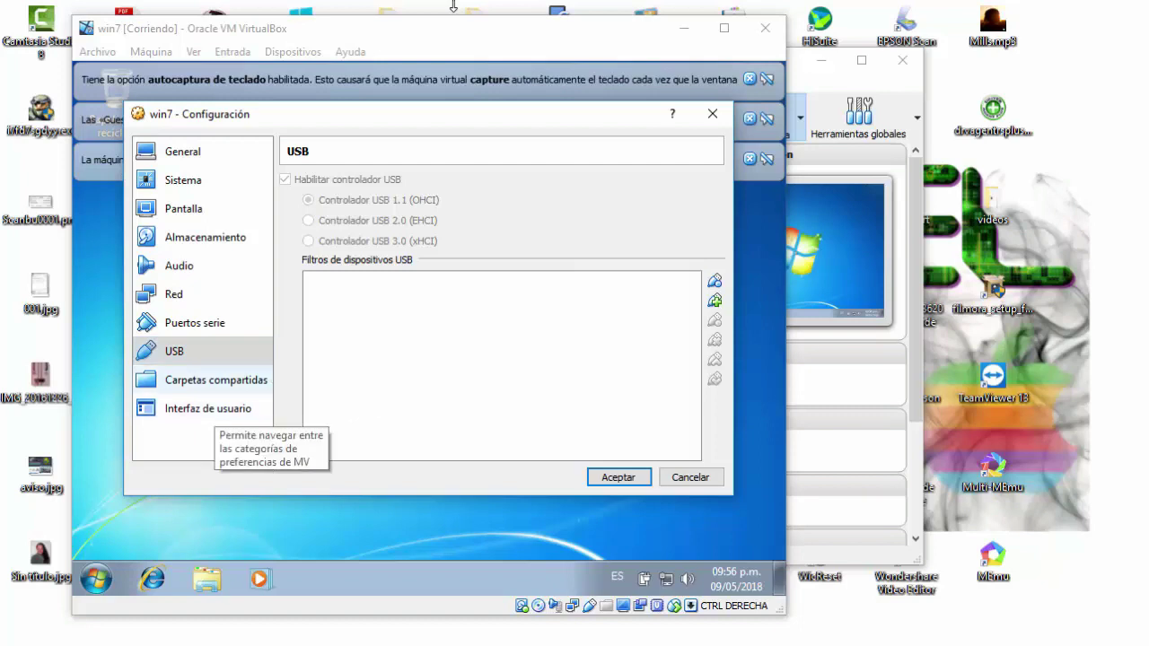
left_click(195, 322)
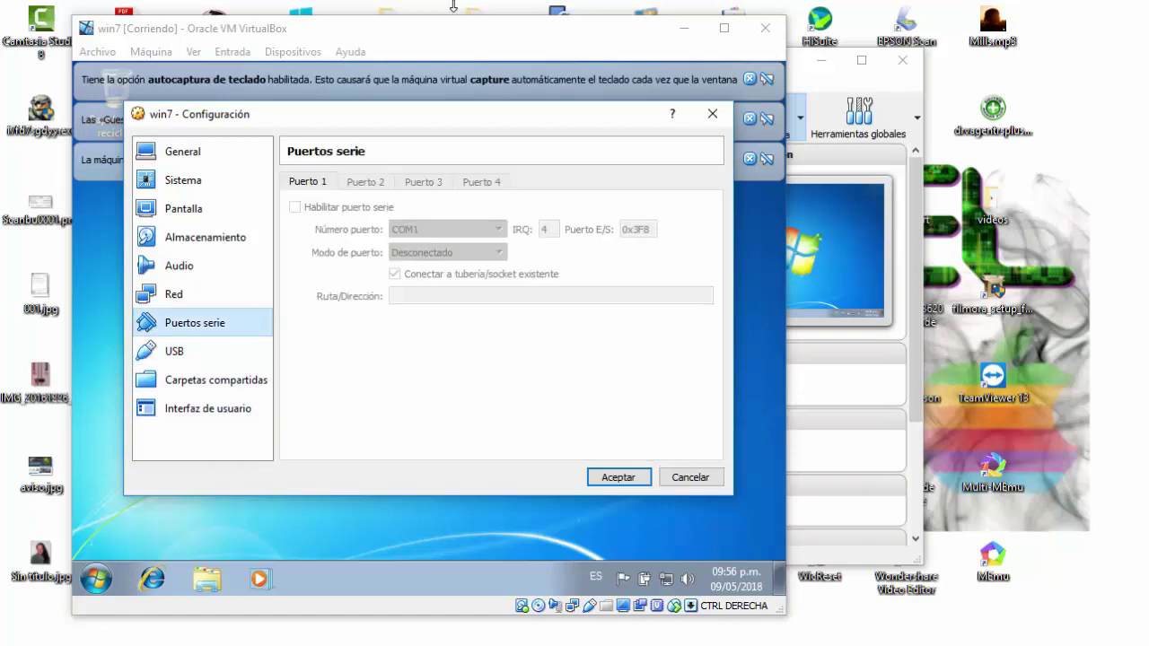
left_click(173, 294)
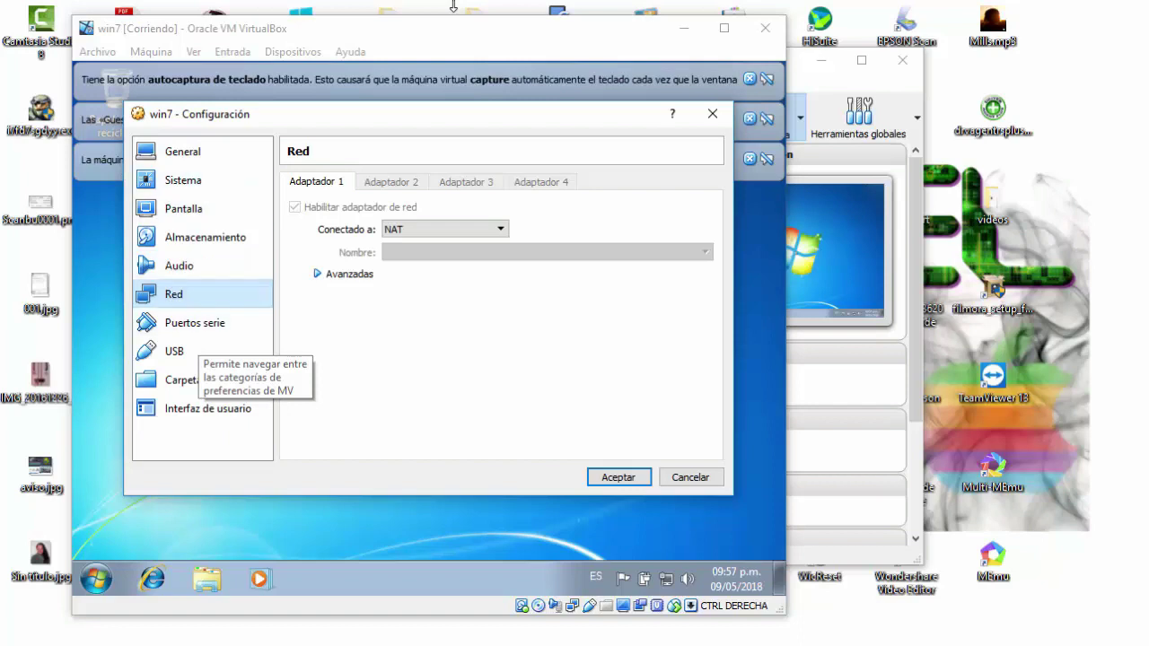
Review the win7 machine's audio, storage, display, system and general settings, and accept the configuration to save the shared folder.
left_click(179, 266)
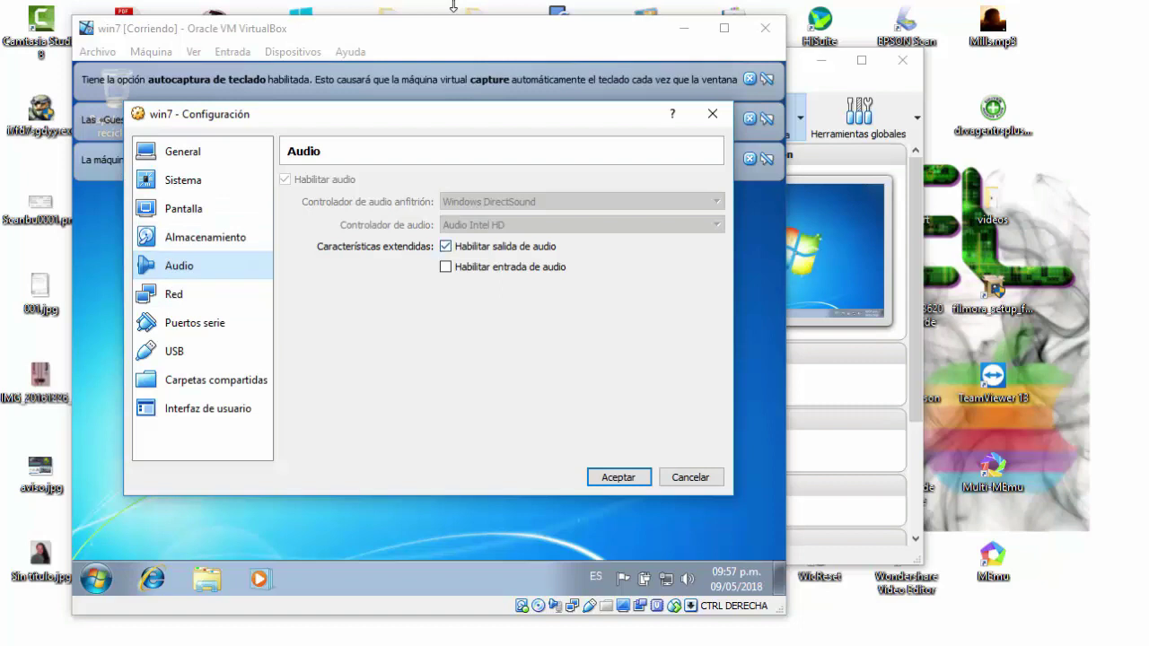
left_click(205, 237)
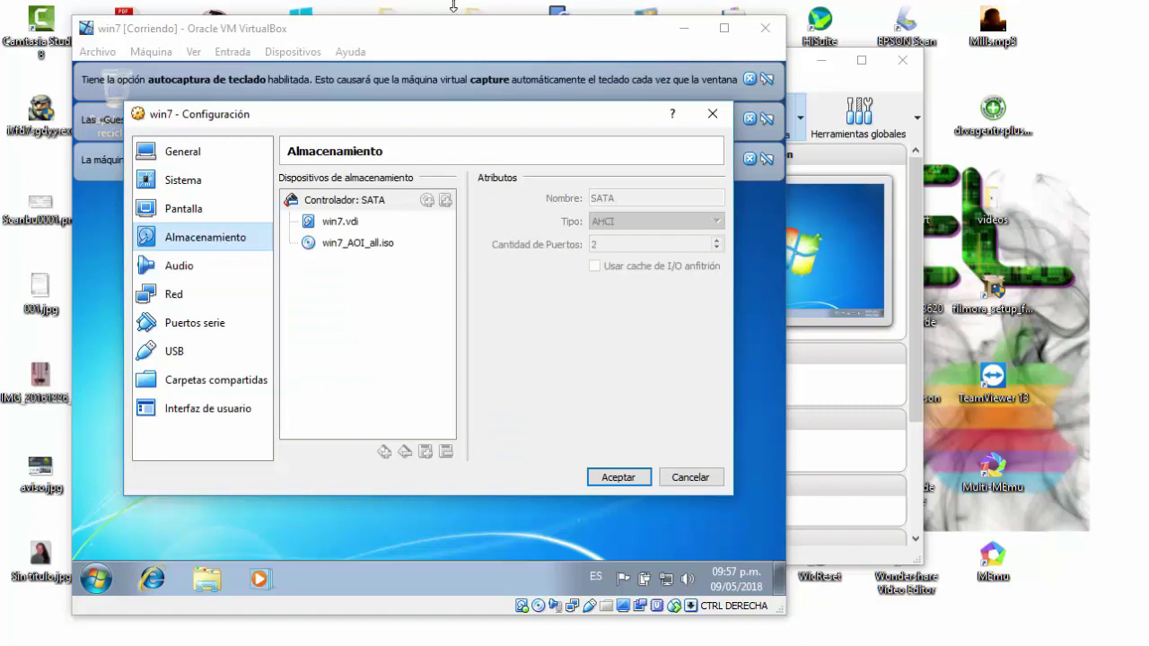
left_click(183, 208)
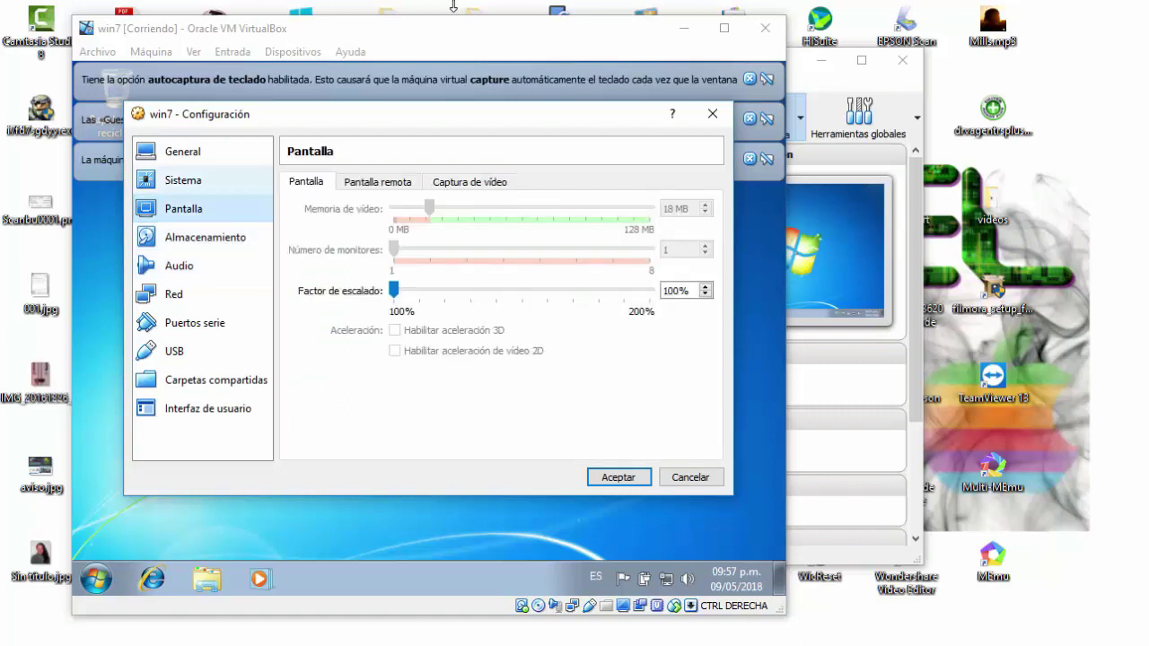
left_click(183, 179)
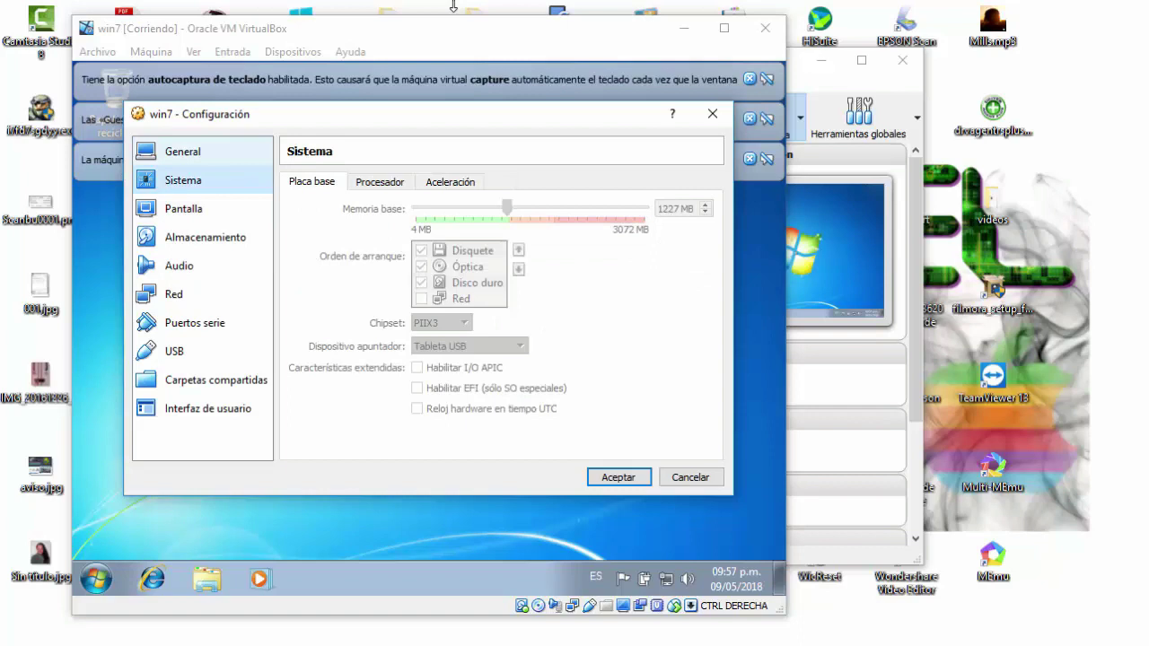
left_click(182, 151)
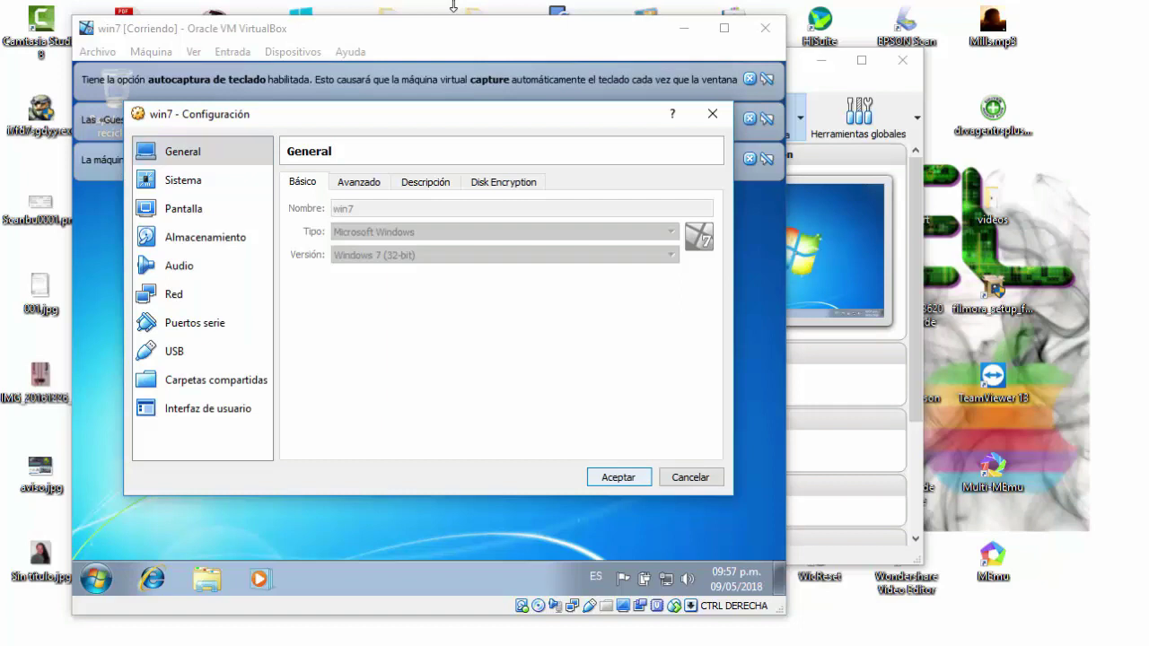
key("Return")
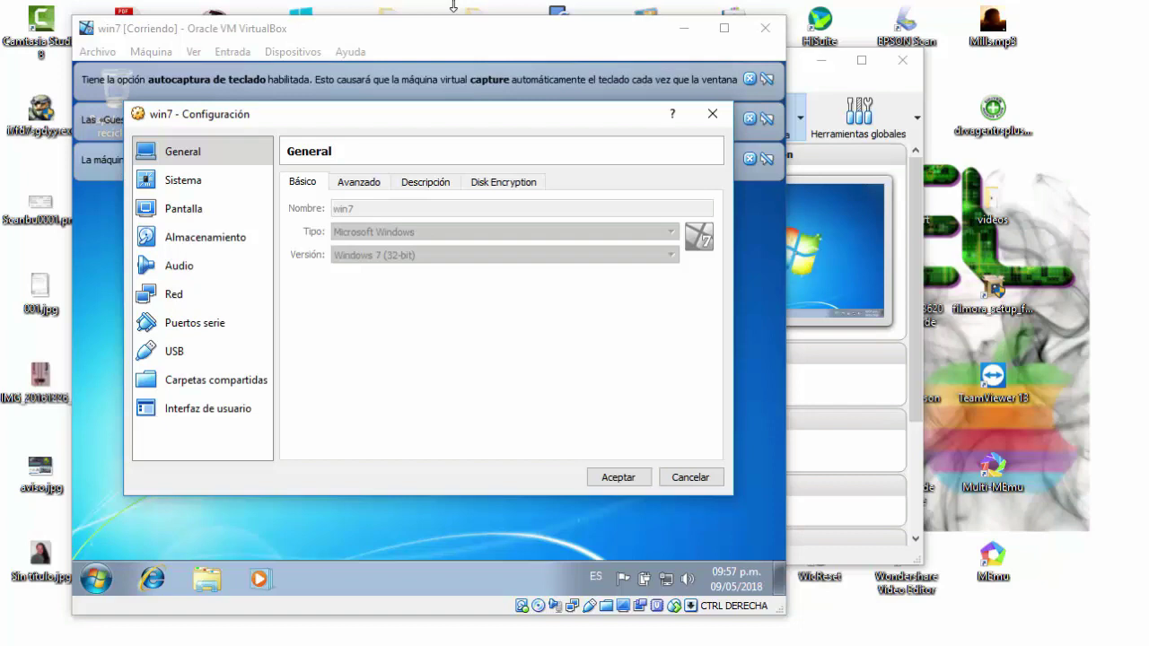
key("Escape")
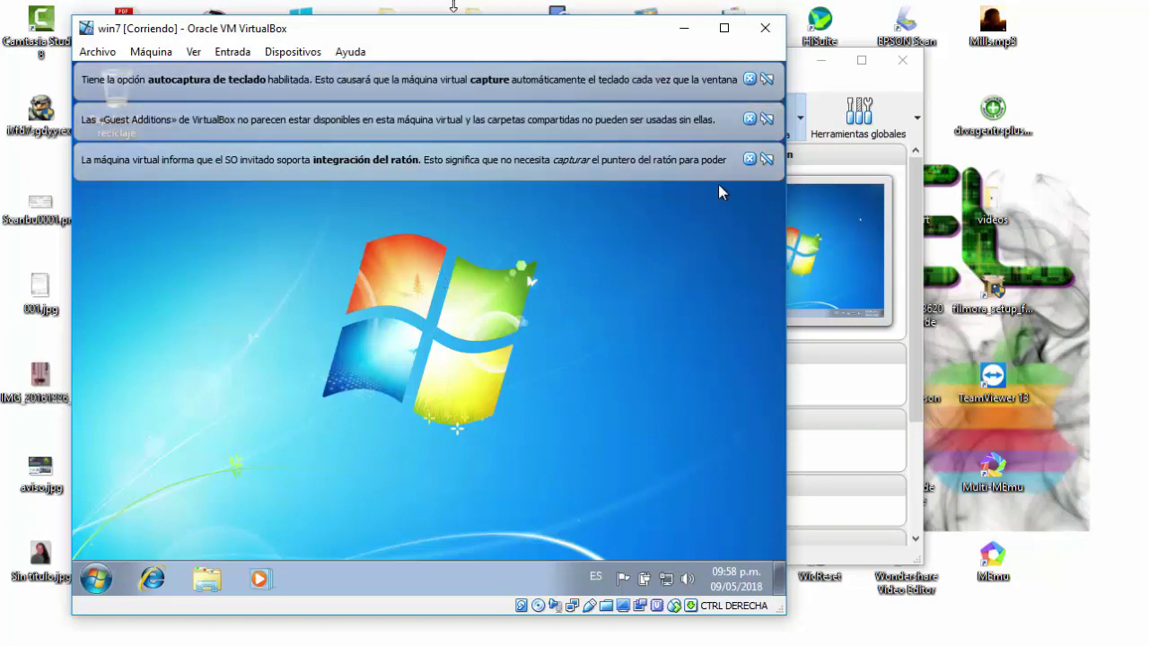
Dismiss the mouse integration, Guest Additions and keyboard auto-capture notifications over the running win7 machine's desktop.
left_click(749, 159)
left_click(749, 119)
left_click(750, 102)
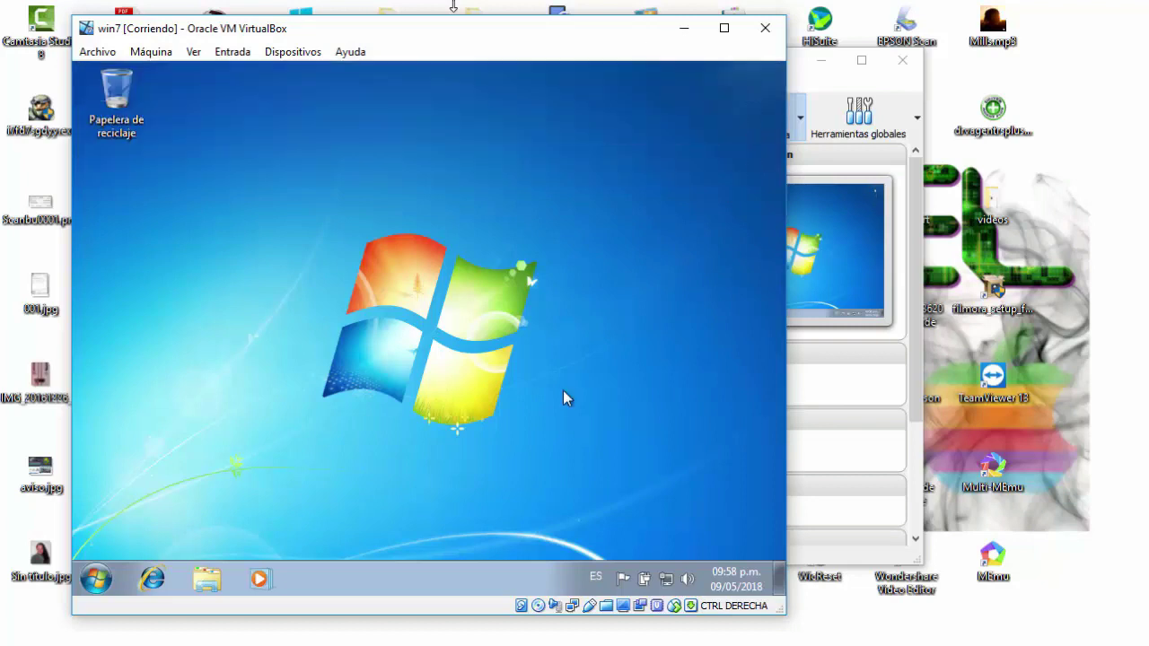